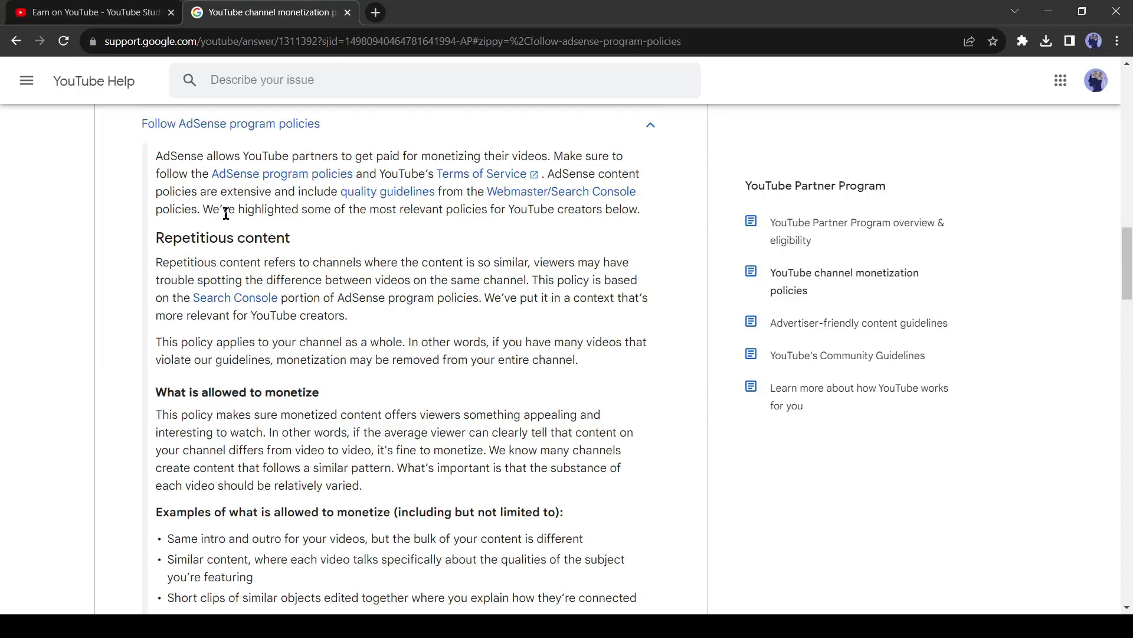
Read the Repetitious content section of YouTube's monetization policies, highlighting its heading and the AdSense text
{"action": "left_click_drag", "start_coordinate": [155, 238], "coordinate": [290, 239]}
{"action": "left_click_drag", "start_coordinate": [352, 298], "coordinate": [345, 300]}
{"action": "scroll", "coordinate": [264, 314], "scroll_direction": "down", "scroll_amount": 3}
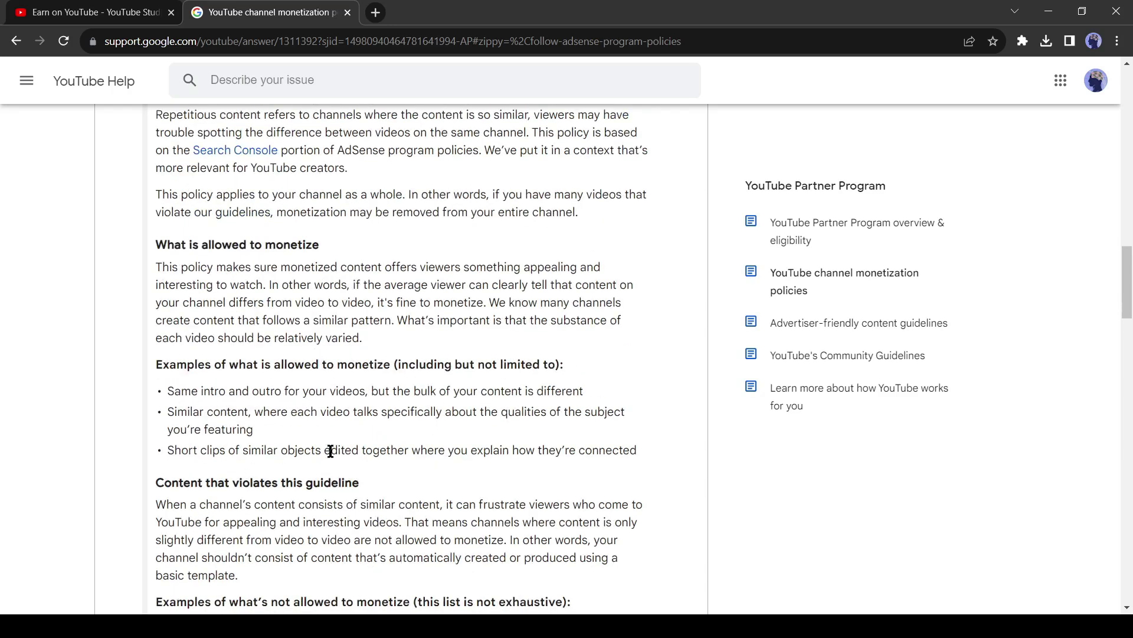
{"action": "scroll", "coordinate": [331, 451], "scroll_direction": "down", "scroll_amount": 3}
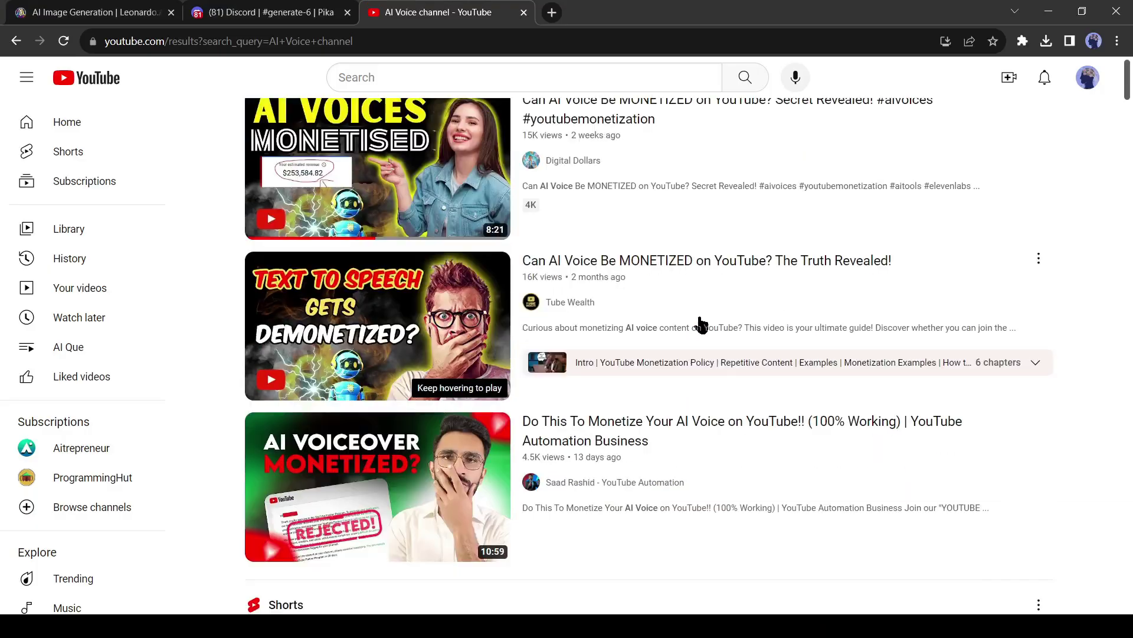
{"action": "scroll", "coordinate": [762, 337], "scroll_direction": "down", "scroll_amount": 2}
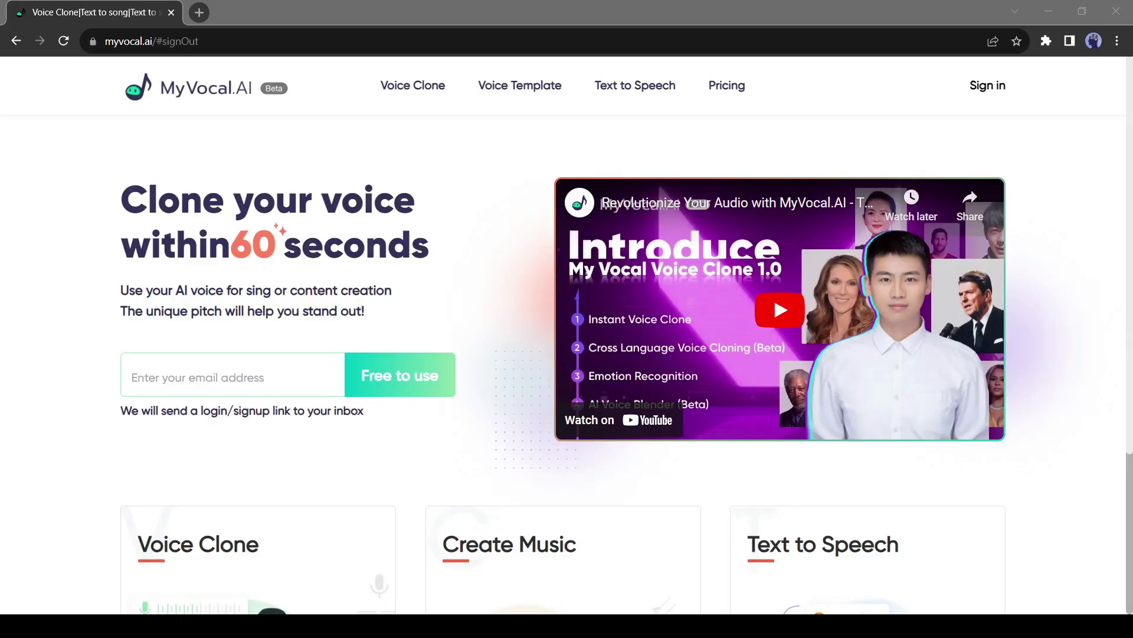
Return to the MyVocal.AI home page, sign up with Google, and go to Voice Clone
{"action": "left_click", "coordinate": [331, 327]}
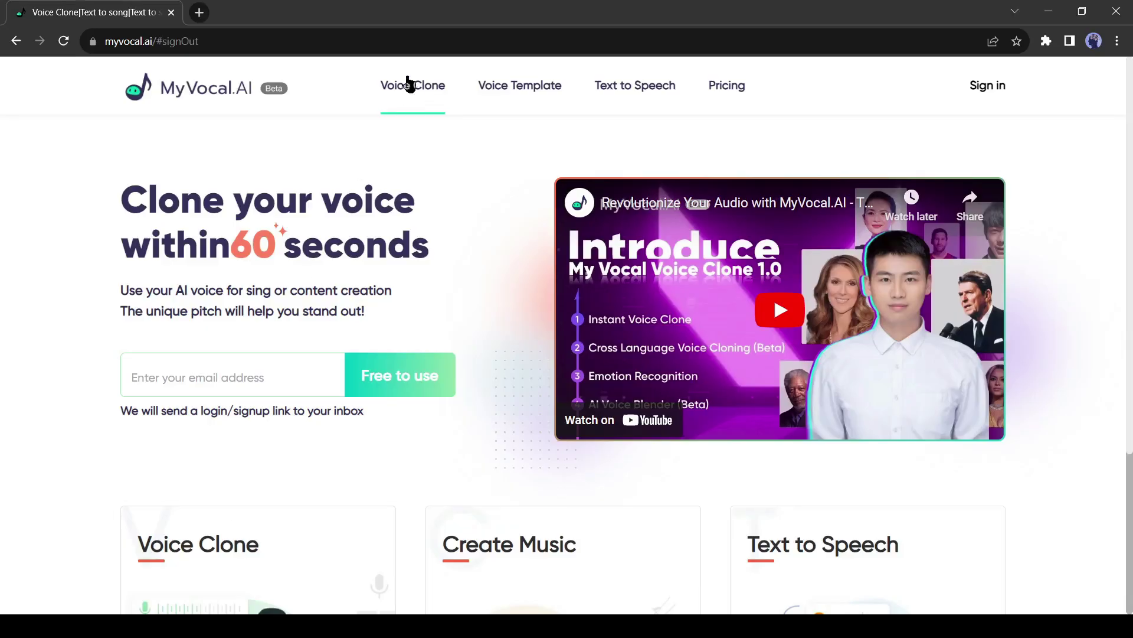
{"action": "key", "text": "alt+Left"}
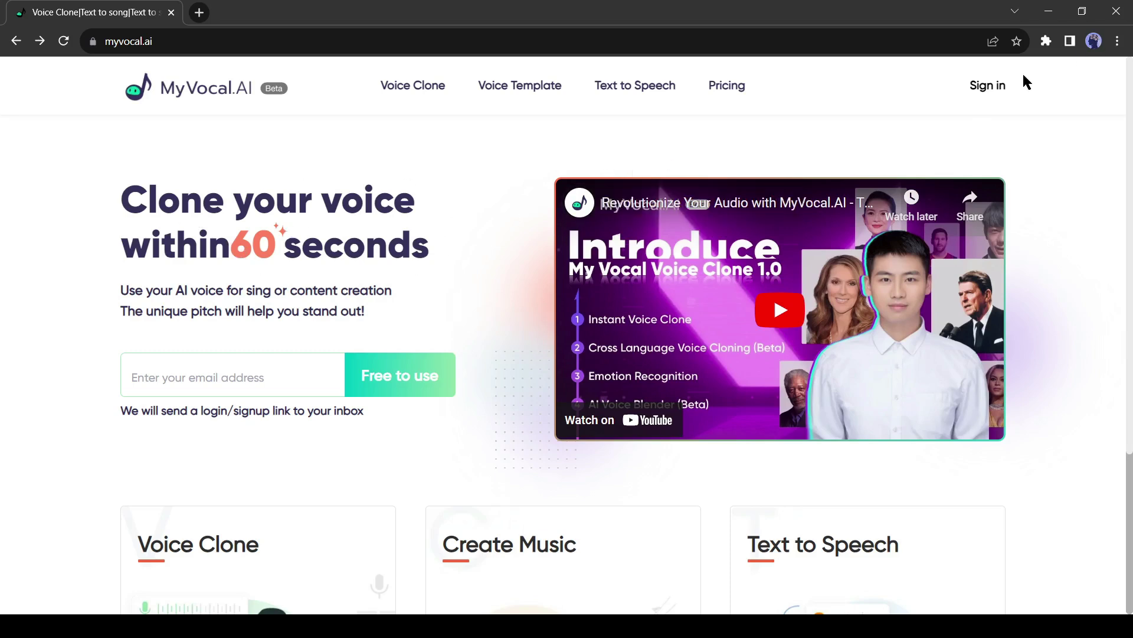
{"action": "left_click", "coordinate": [984, 89]}
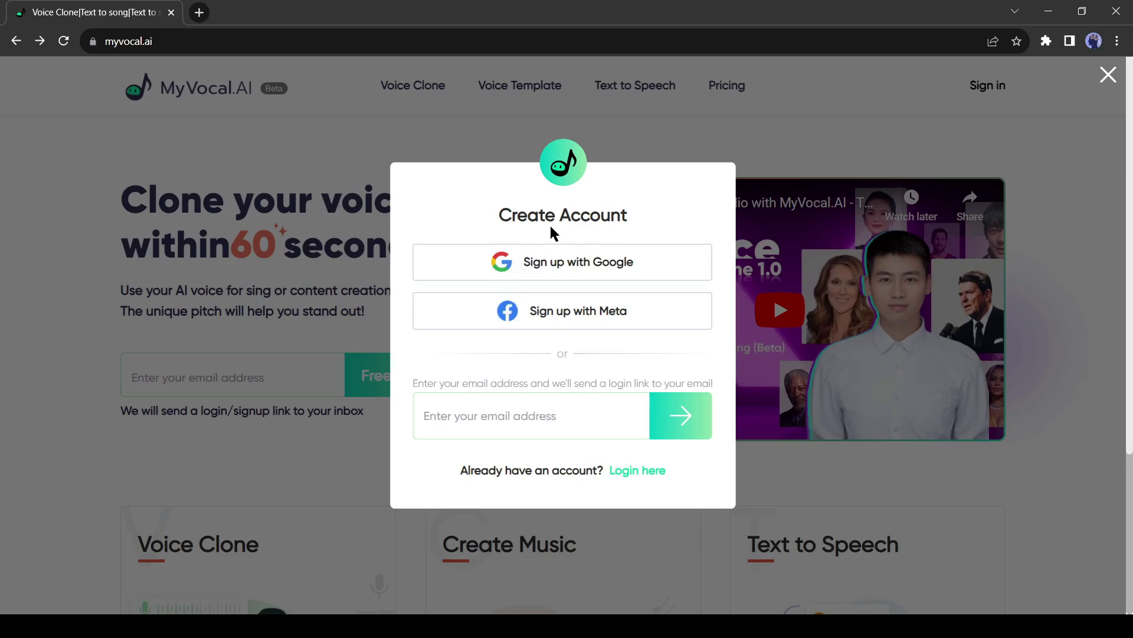
{"action": "left_click", "coordinate": [572, 271]}
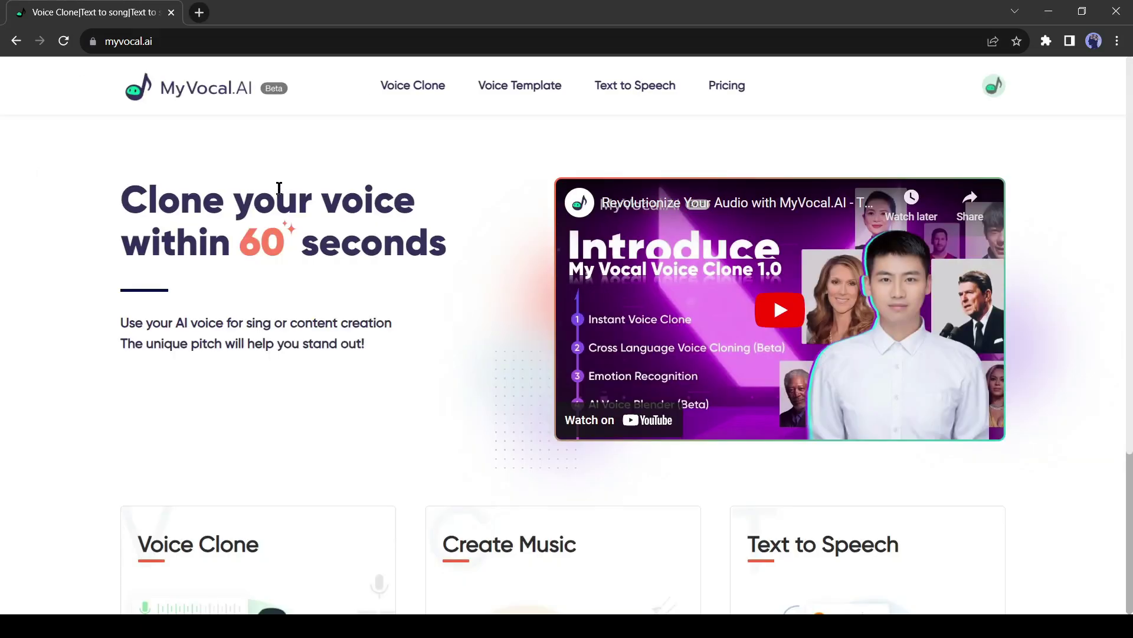
{"action": "left_click", "coordinate": [409, 92]}
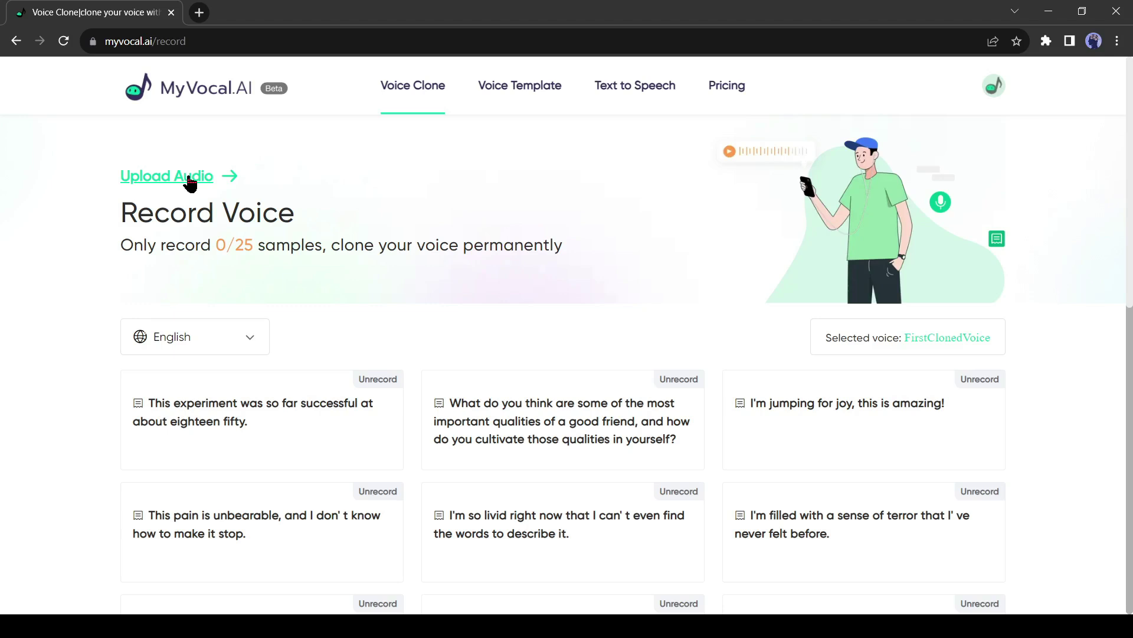
Switch to Upload Audio and read the upload limitations, noting the accepted WAV, MP3 and M4A formats
{"action": "left_click", "coordinate": [190, 183]}
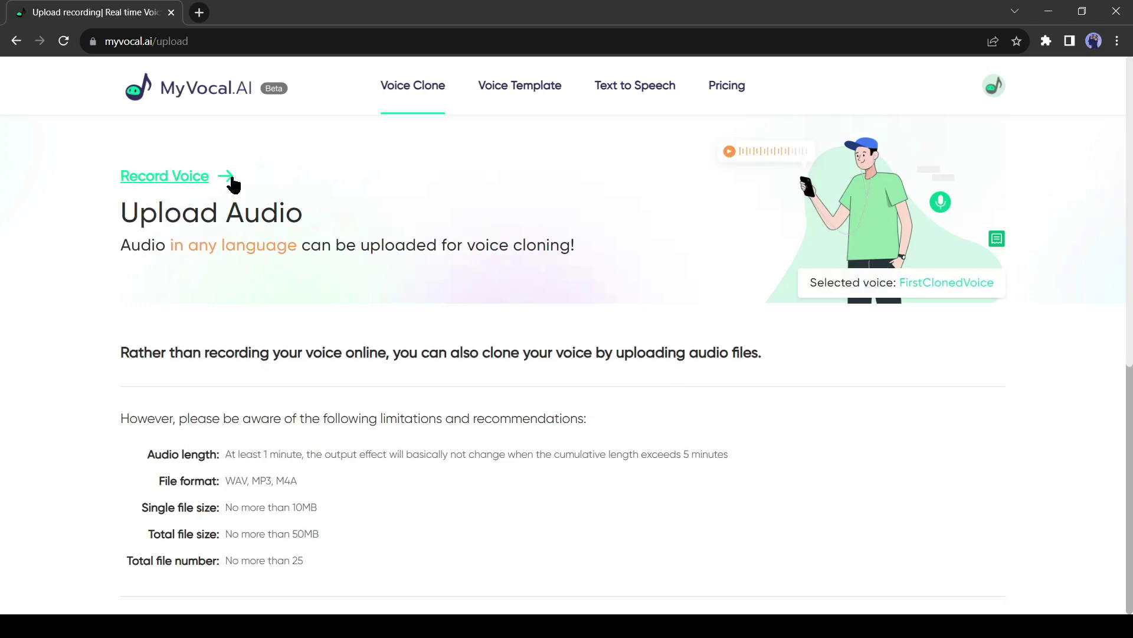
{"action": "scroll", "coordinate": [447, 261], "scroll_direction": "down", "scroll_amount": 3}
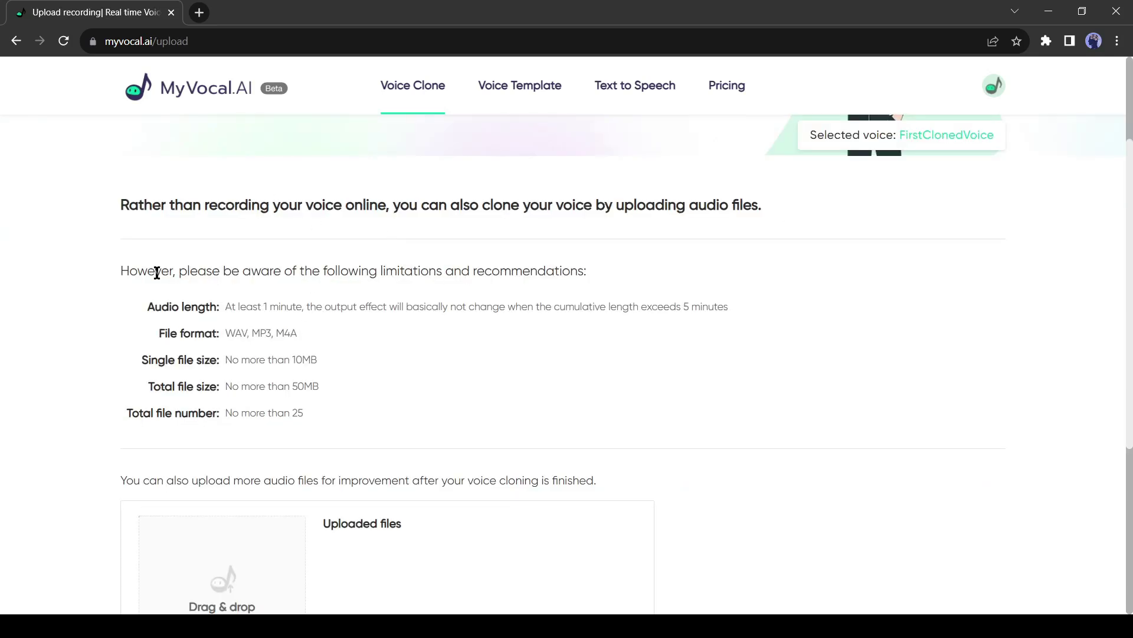
{"action": "left_click_drag", "start_coordinate": [157, 272], "coordinate": [416, 273]}
{"action": "left_click", "coordinate": [466, 273]}
{"action": "left_click_drag", "start_coordinate": [226, 334], "coordinate": [303, 335]}
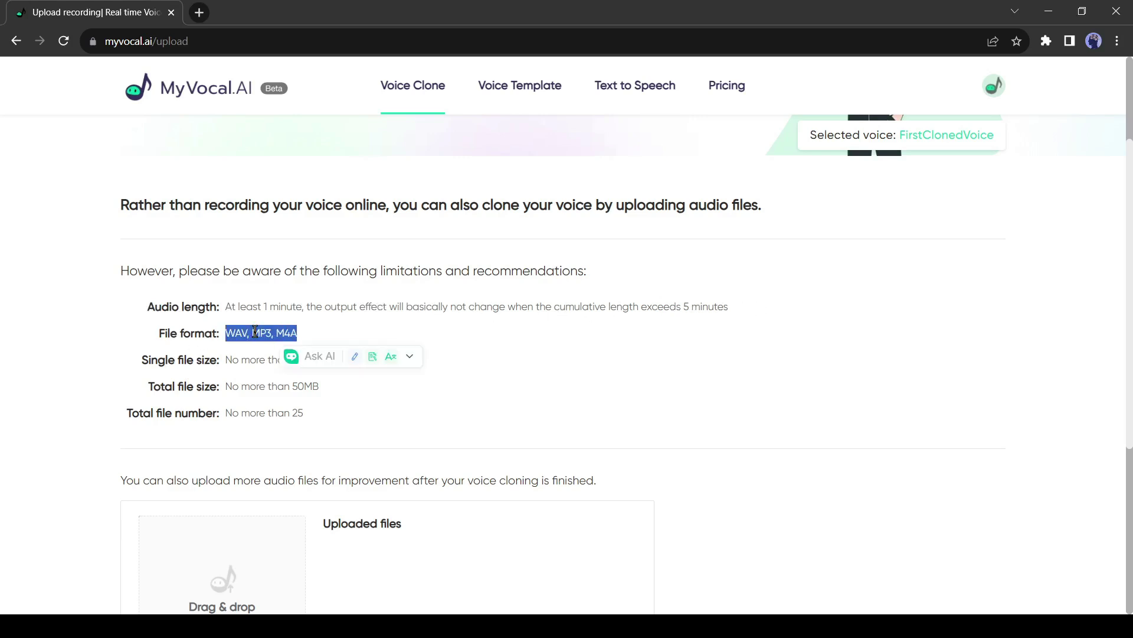
{"action": "left_click", "coordinate": [223, 366]}
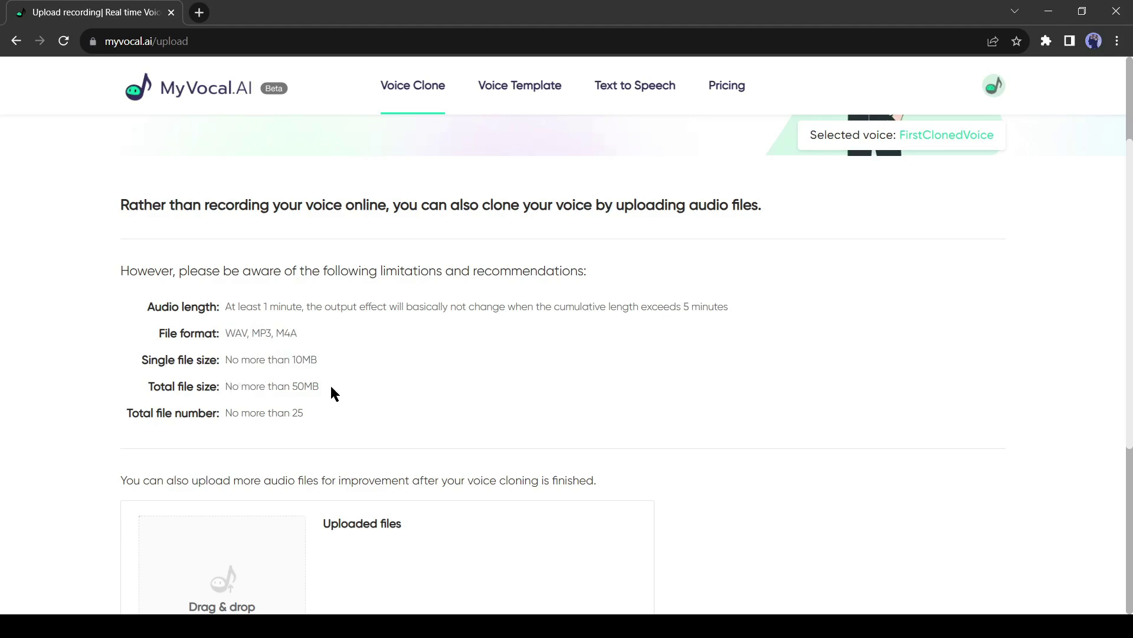
{"action": "scroll", "coordinate": [331, 384], "scroll_direction": "down", "scroll_amount": 1}
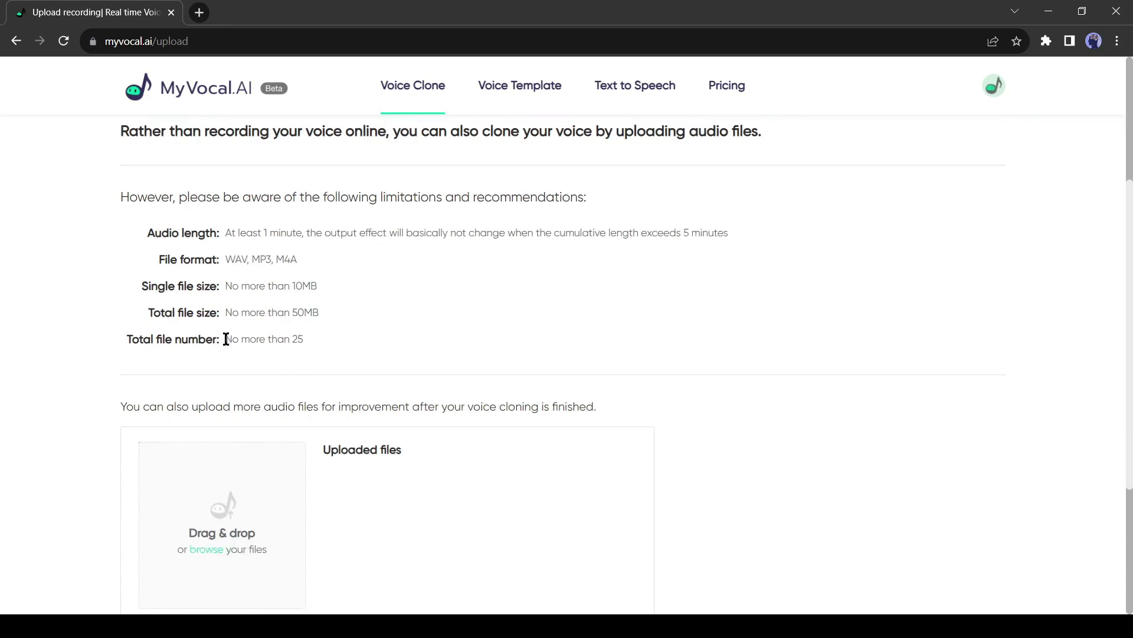
{"action": "scroll", "coordinate": [277, 507], "scroll_direction": "down", "scroll_amount": 2}
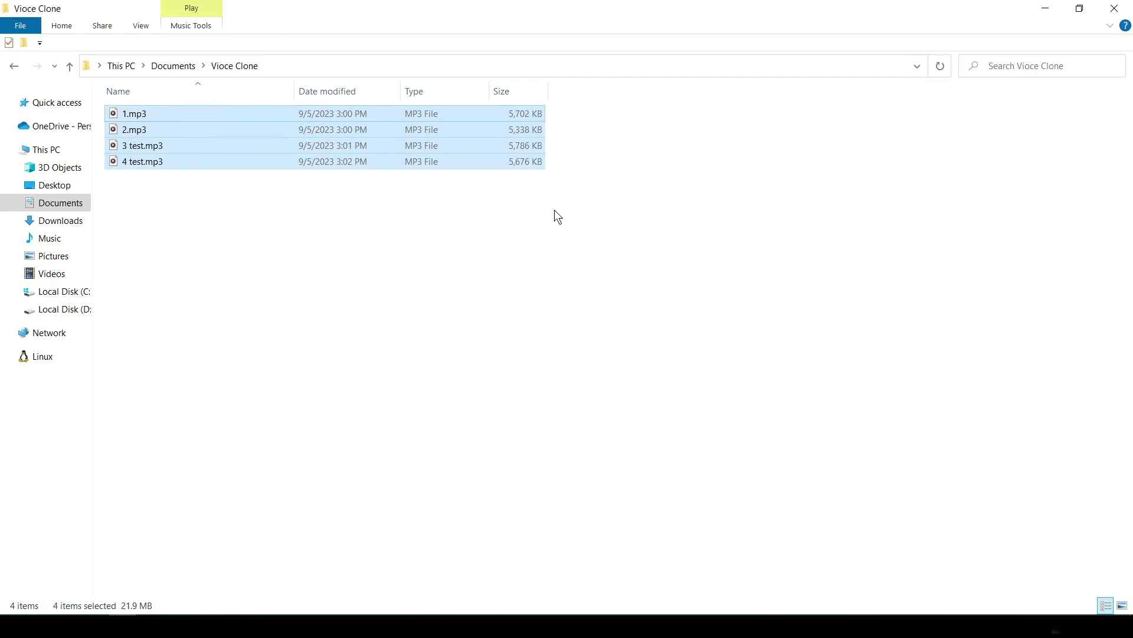
Drop 1.mp3, then 2.mp3, 3 test.mp3 and 4 test.mp3 into the upload box (4 files, 21.97 MB)
{"action": "left_click", "coordinate": [253, 183]}
{"action": "left_click_drag", "start_coordinate": [360, 117], "coordinate": [176, 602]}
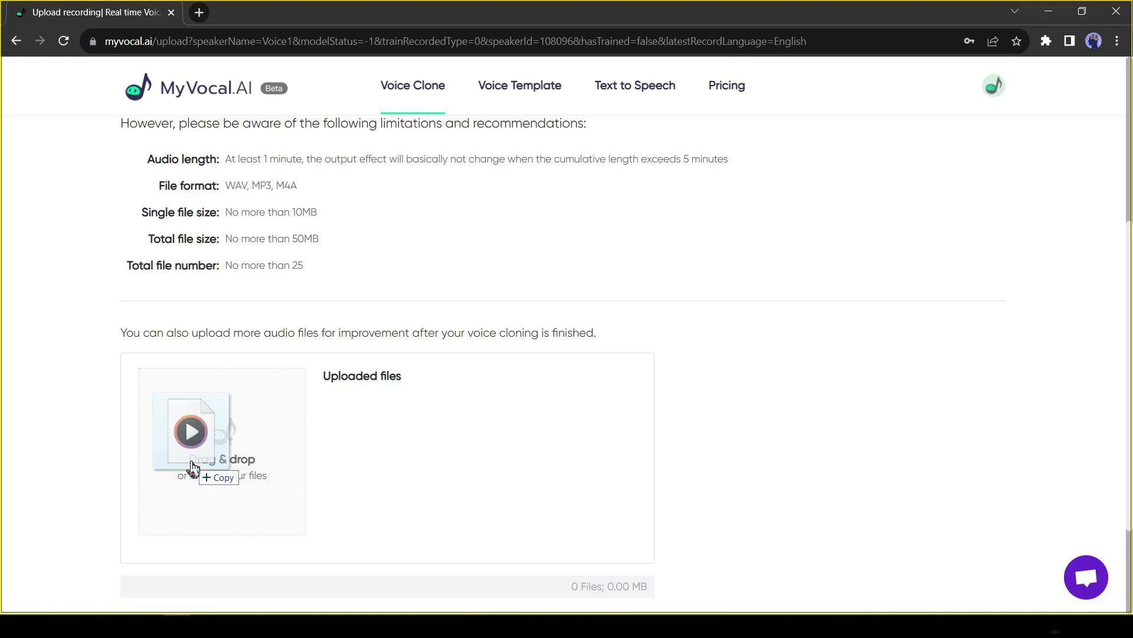
{"action": "left_click_drag", "start_coordinate": [189, 430], "coordinate": [195, 440]}
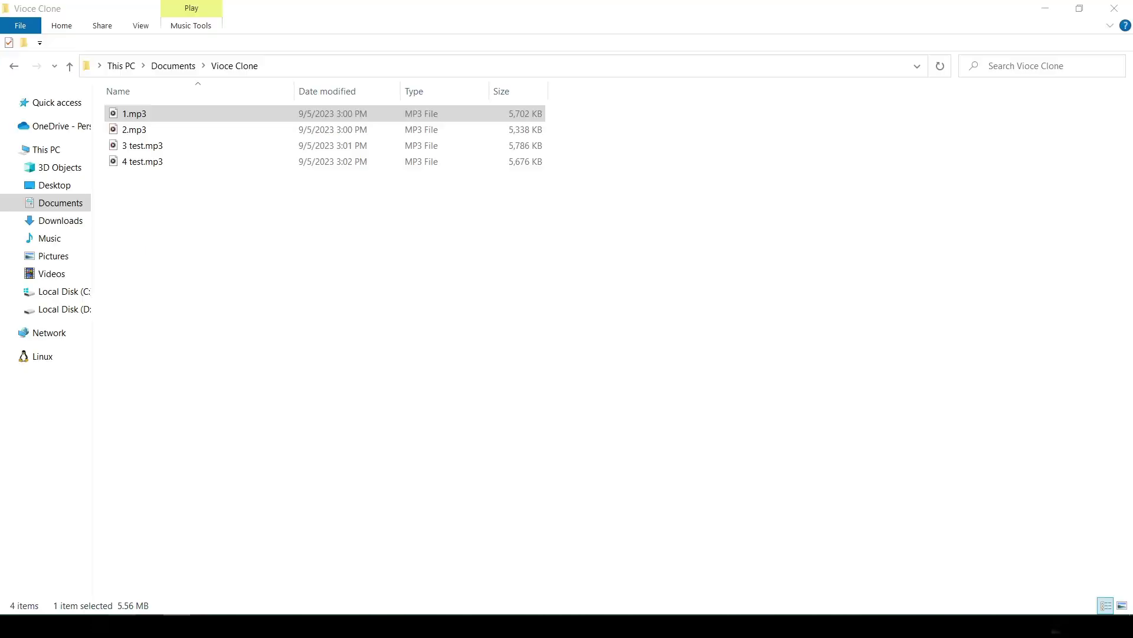
{"action": "left_click_drag", "start_coordinate": [188, 222], "coordinate": [189, 129]}
{"action": "left_click_drag", "start_coordinate": [145, 145], "coordinate": [177, 607]}
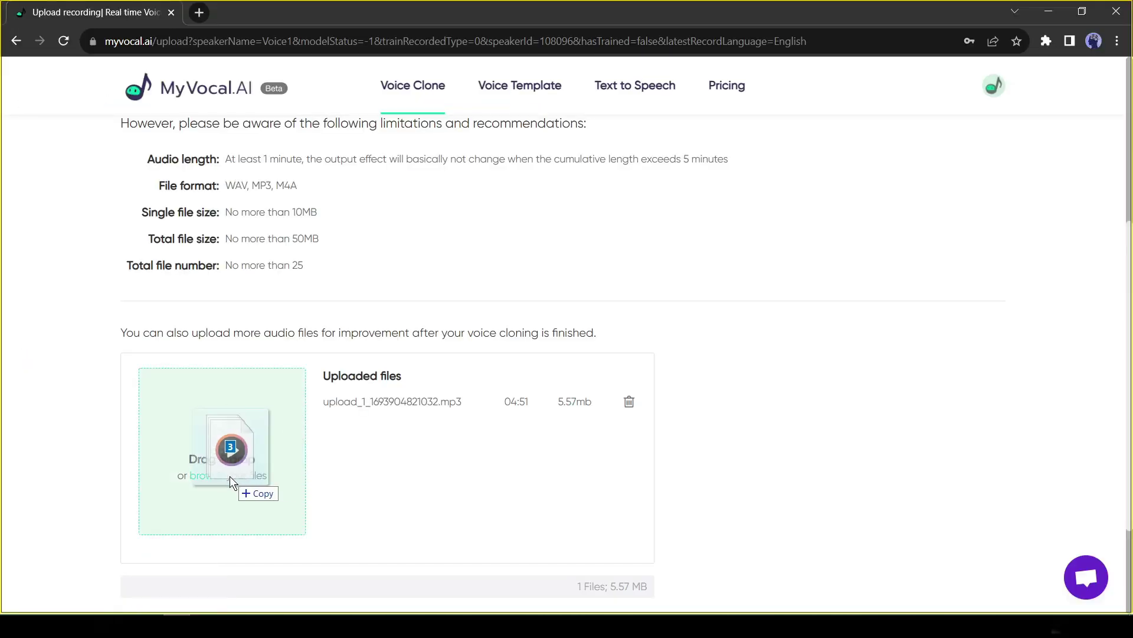
{"action": "left_click_drag", "start_coordinate": [229, 475], "coordinate": [232, 478]}
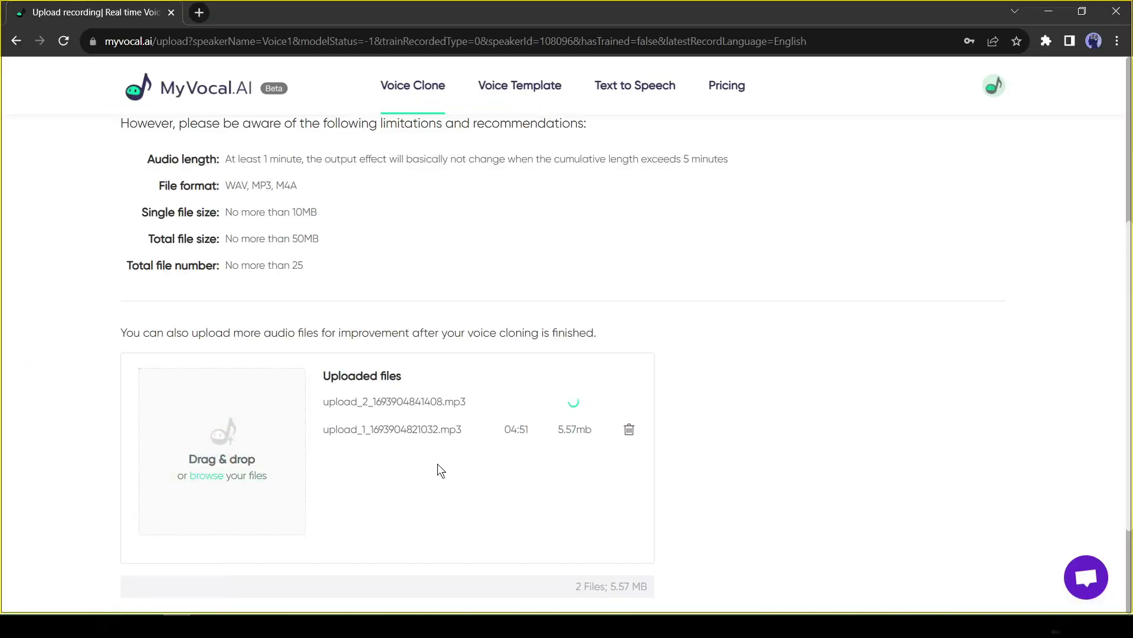
{"action": "scroll", "coordinate": [459, 423], "scroll_direction": "down", "scroll_amount": 3}
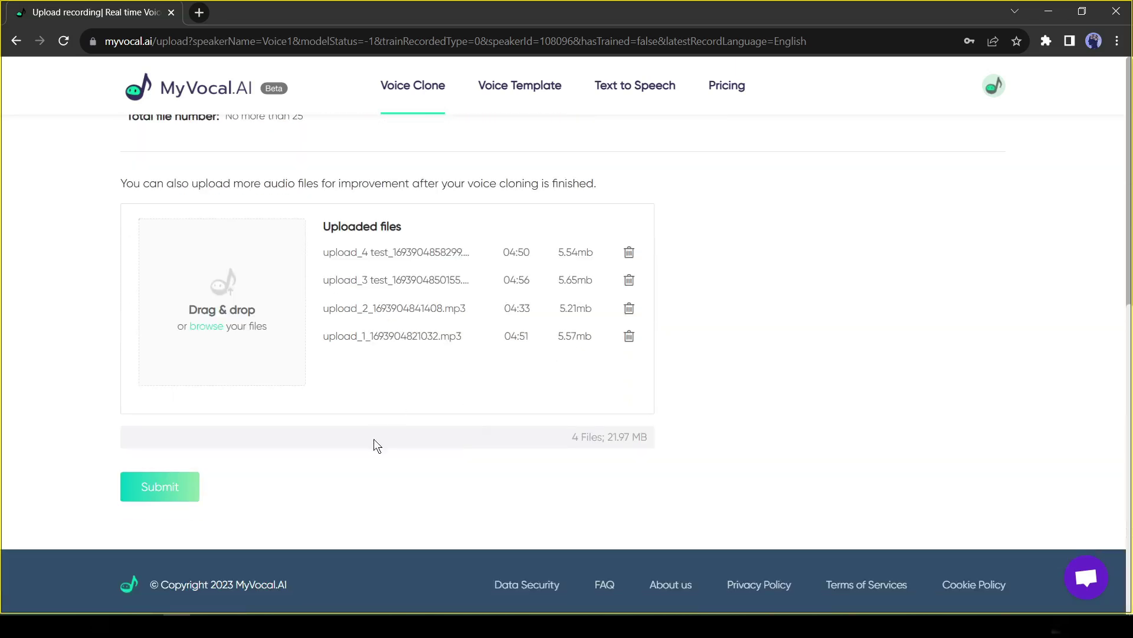
Submit the four recordings and read the Congratulations note about the voice-ready email
{"action": "left_click", "coordinate": [160, 500]}
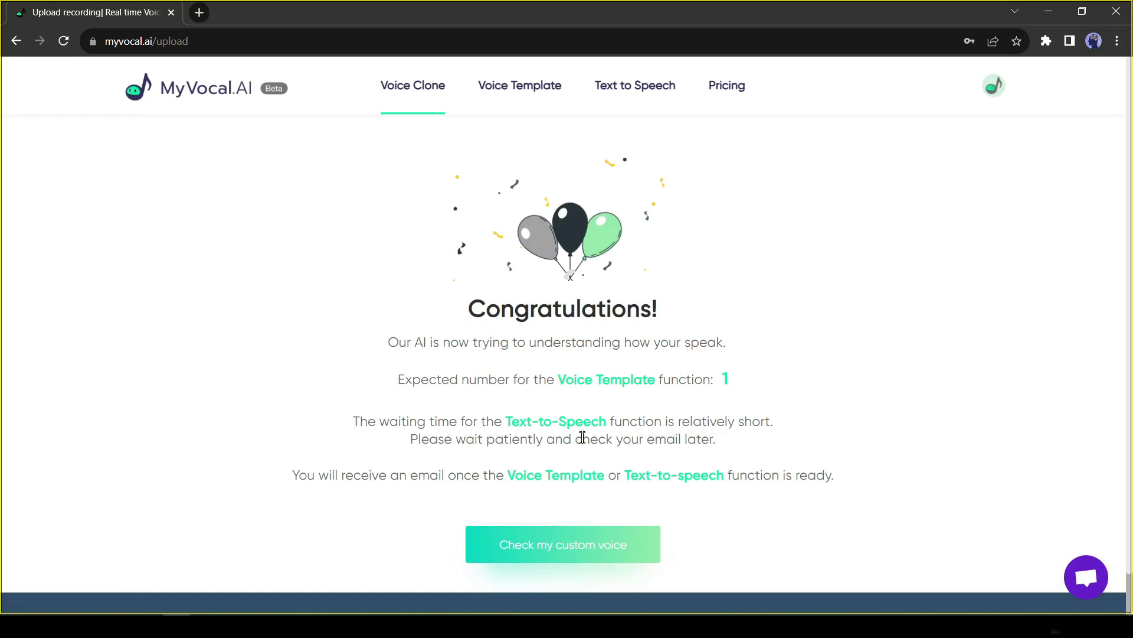
{"action": "left_click_drag", "start_coordinate": [419, 475], "coordinate": [842, 476]}
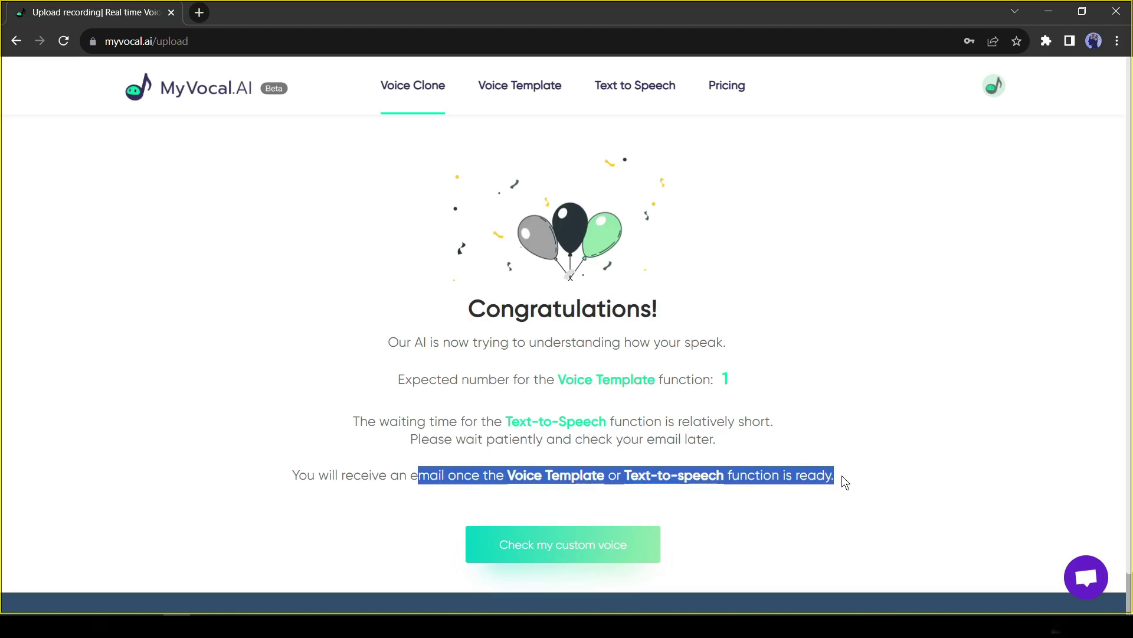
{"action": "left_click", "coordinate": [790, 475]}
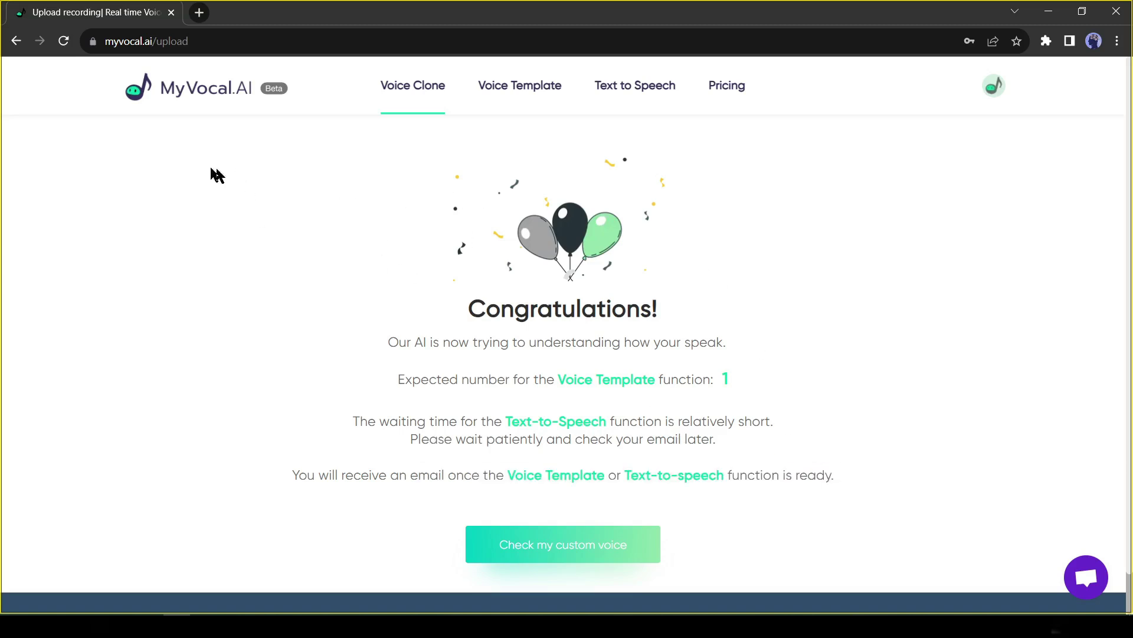
Return to Record Voice and open the prompt 'This experiment was so far successful at about eighteen fifty'
{"action": "left_click", "coordinate": [16, 43]}
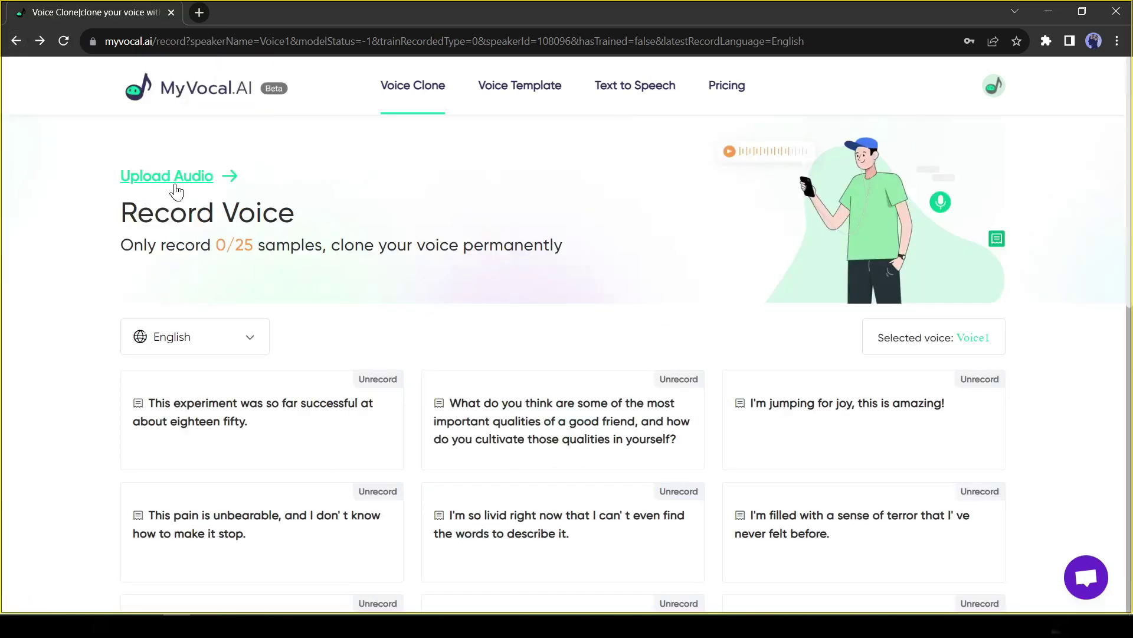
{"action": "scroll", "coordinate": [276, 262], "scroll_direction": "down", "scroll_amount": 2}
{"action": "scroll", "coordinate": [276, 262], "scroll_direction": "down", "scroll_amount": 2}
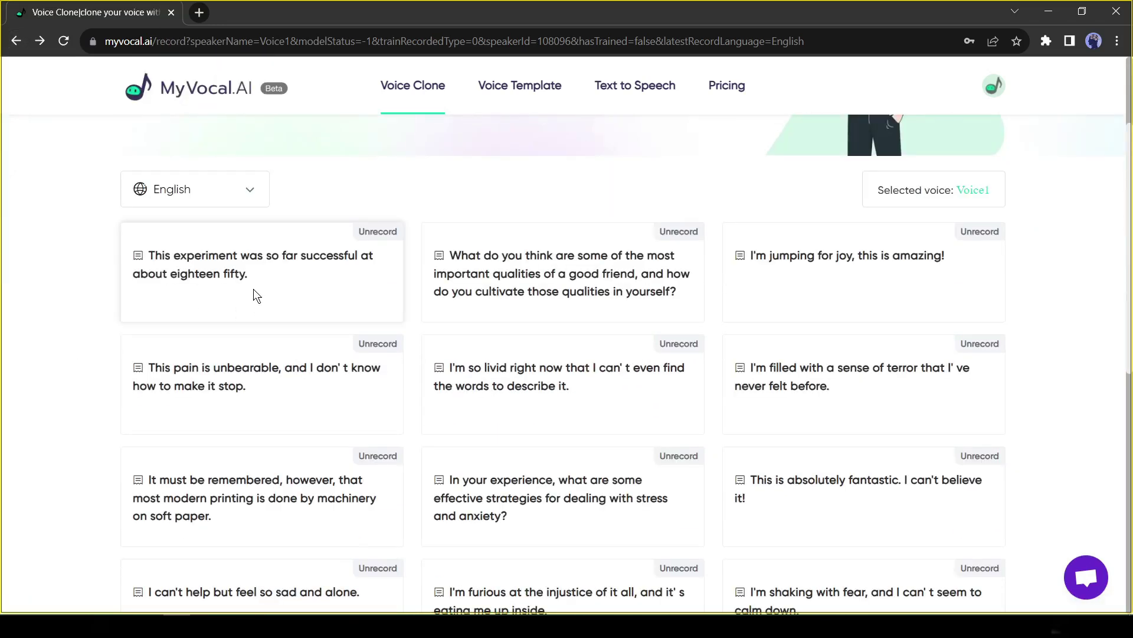
{"action": "scroll", "coordinate": [152, 260], "scroll_direction": "up", "scroll_amount": 4}
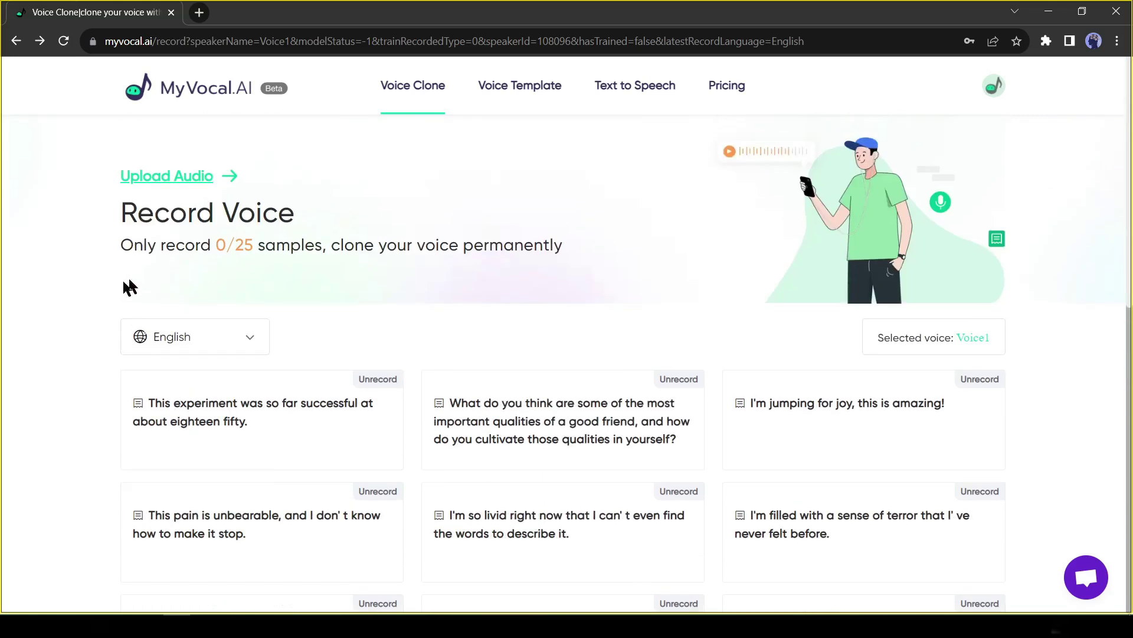
{"action": "scroll", "coordinate": [145, 285], "scroll_direction": "down", "scroll_amount": 2}
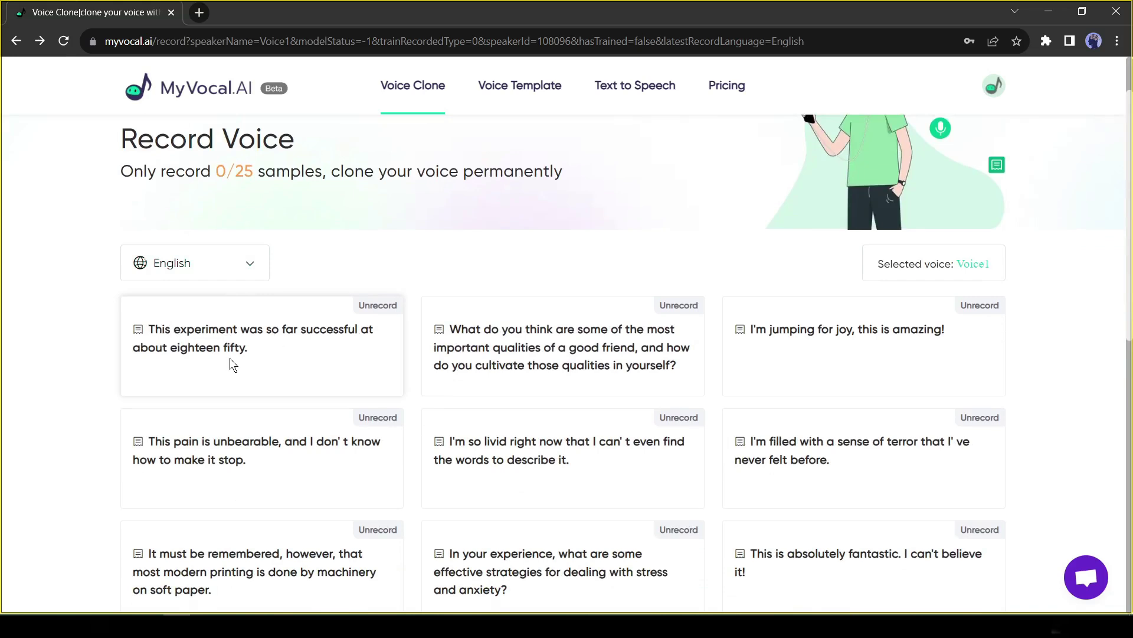
{"action": "scroll", "coordinate": [229, 358], "scroll_direction": "down", "scroll_amount": 1}
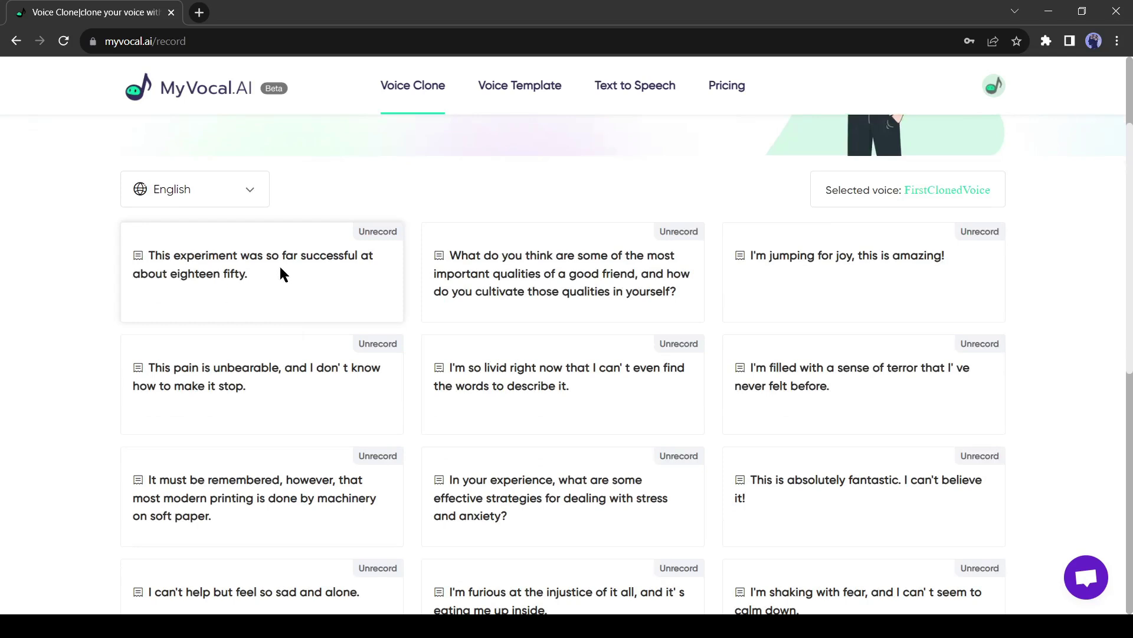
{"action": "left_click", "coordinate": [274, 275]}
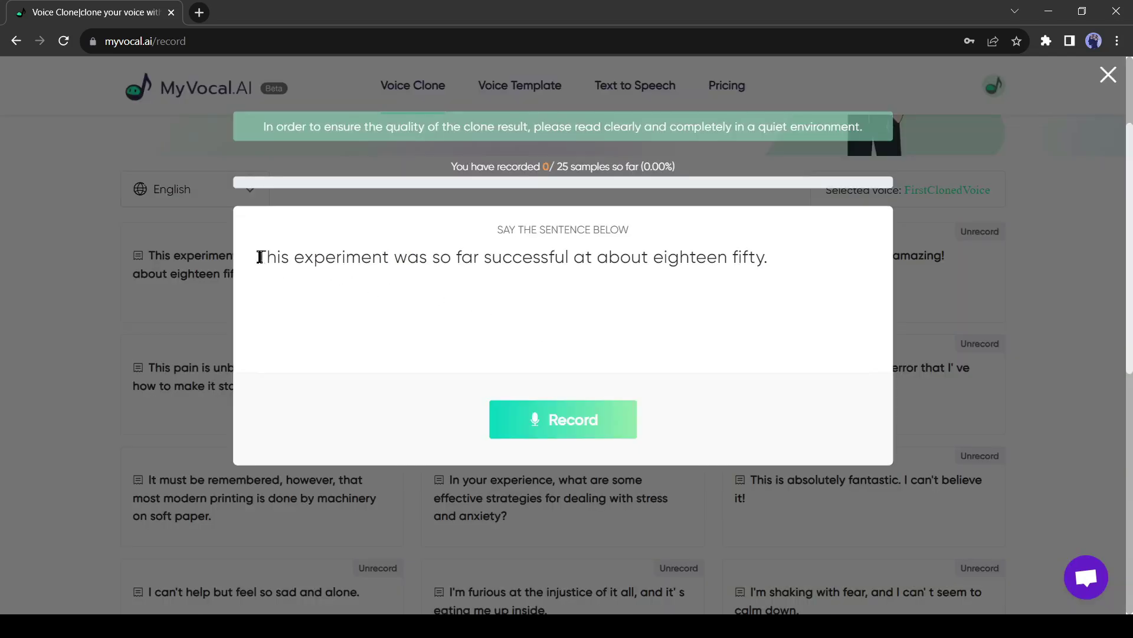
Record the first sentence and play back the 6-second take, rated Great!
{"action": "left_click_drag", "start_coordinate": [259, 257], "coordinate": [794, 260]}
{"action": "left_click", "coordinate": [794, 259]}
{"action": "left_click", "coordinate": [575, 434]}
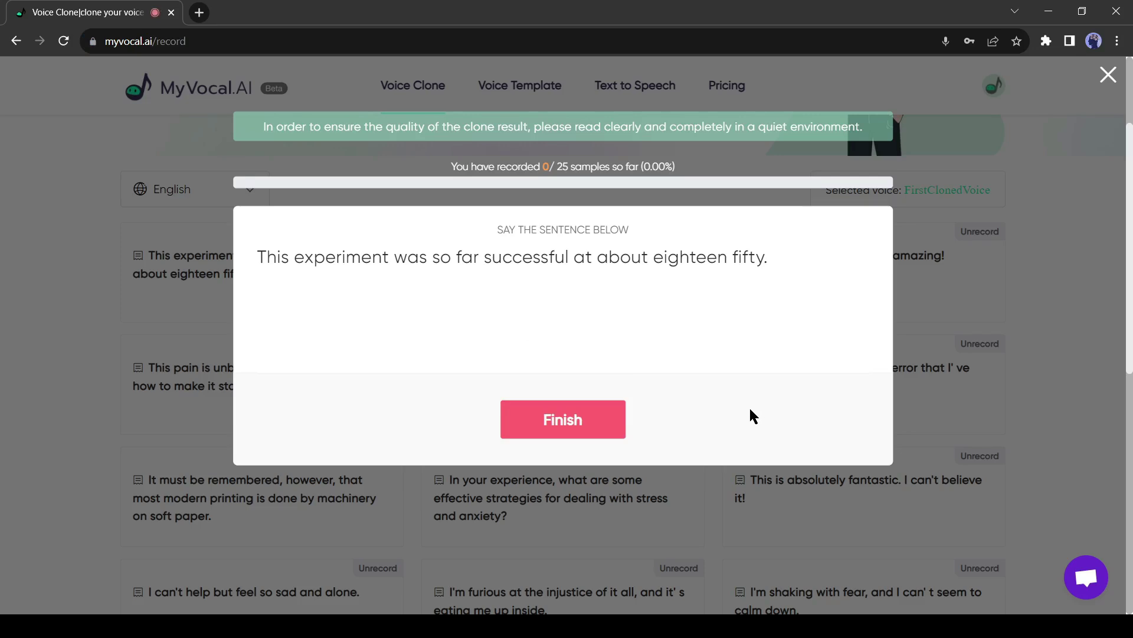
{"action": "left_click", "coordinate": [565, 427]}
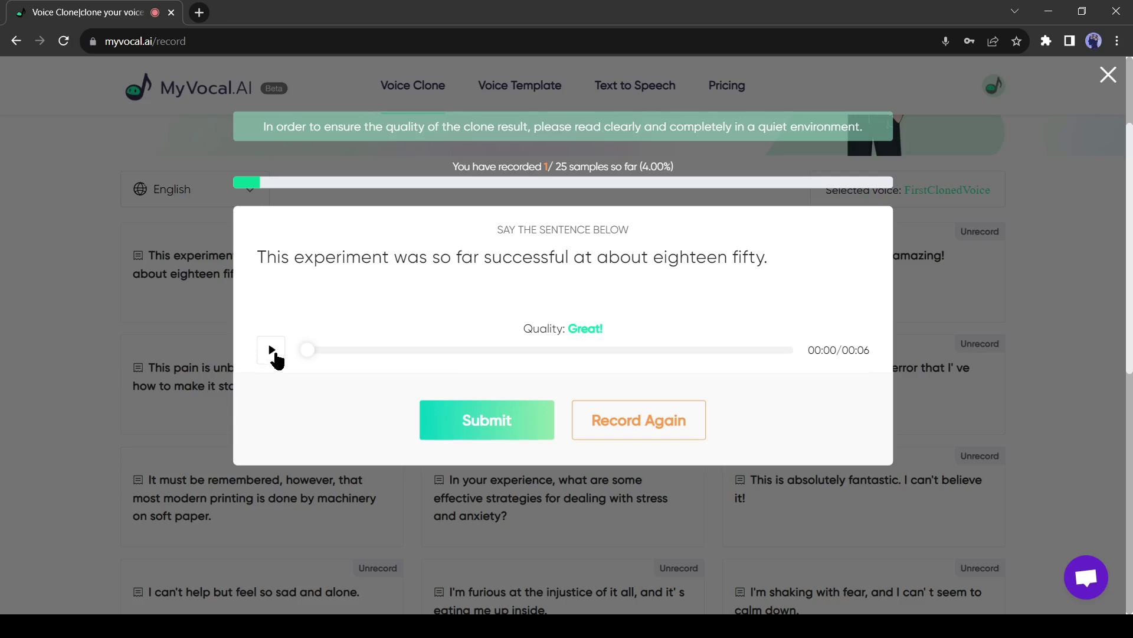
{"action": "left_click", "coordinate": [273, 353]}
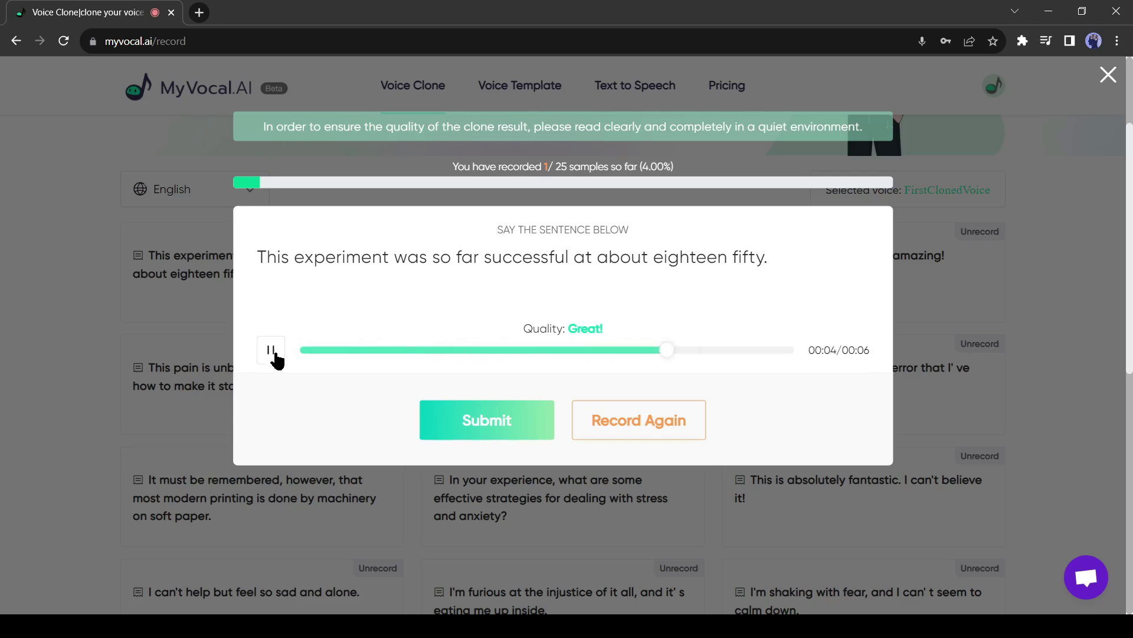
{"action": "left_click", "coordinate": [274, 354]}
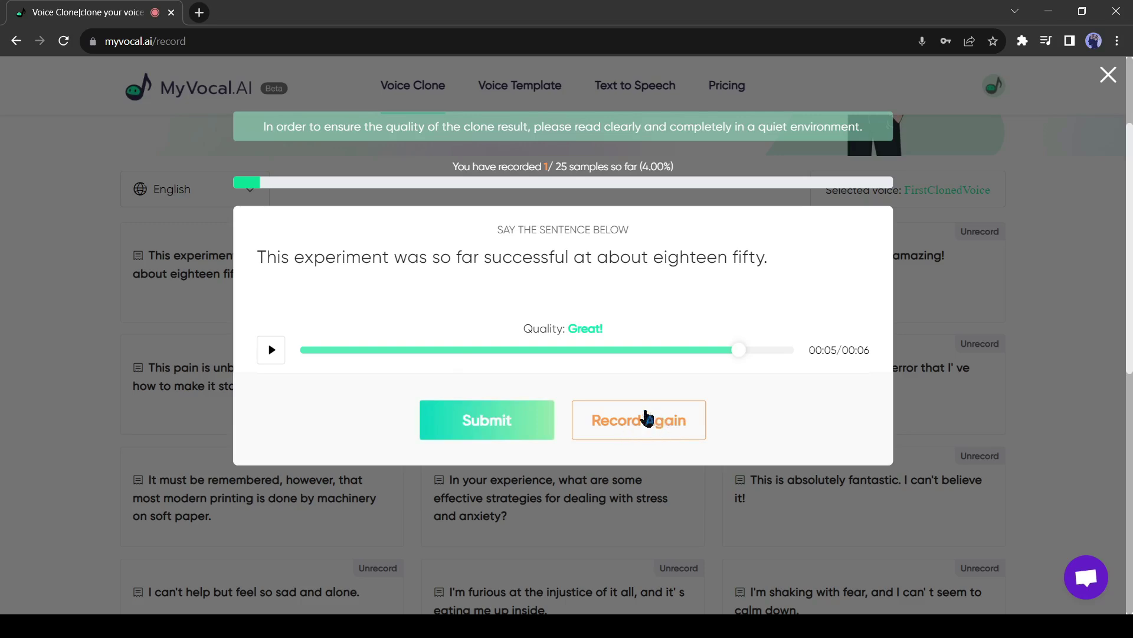
Submit the first take, then record and submit the second sentence
{"action": "left_click", "coordinate": [504, 422]}
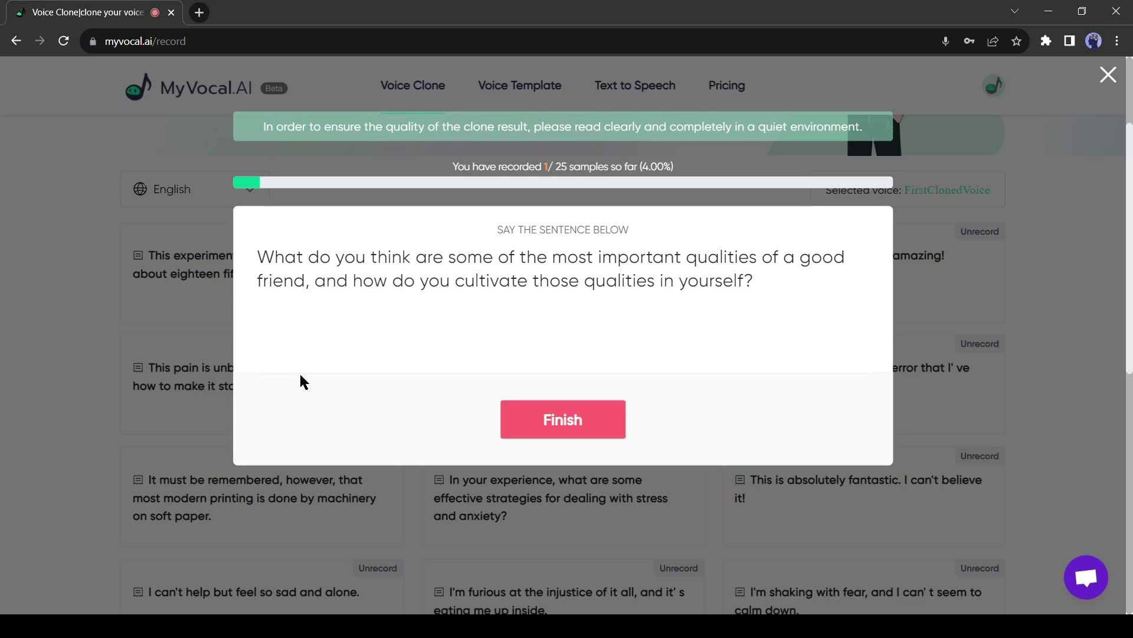
{"action": "left_click", "coordinate": [562, 434]}
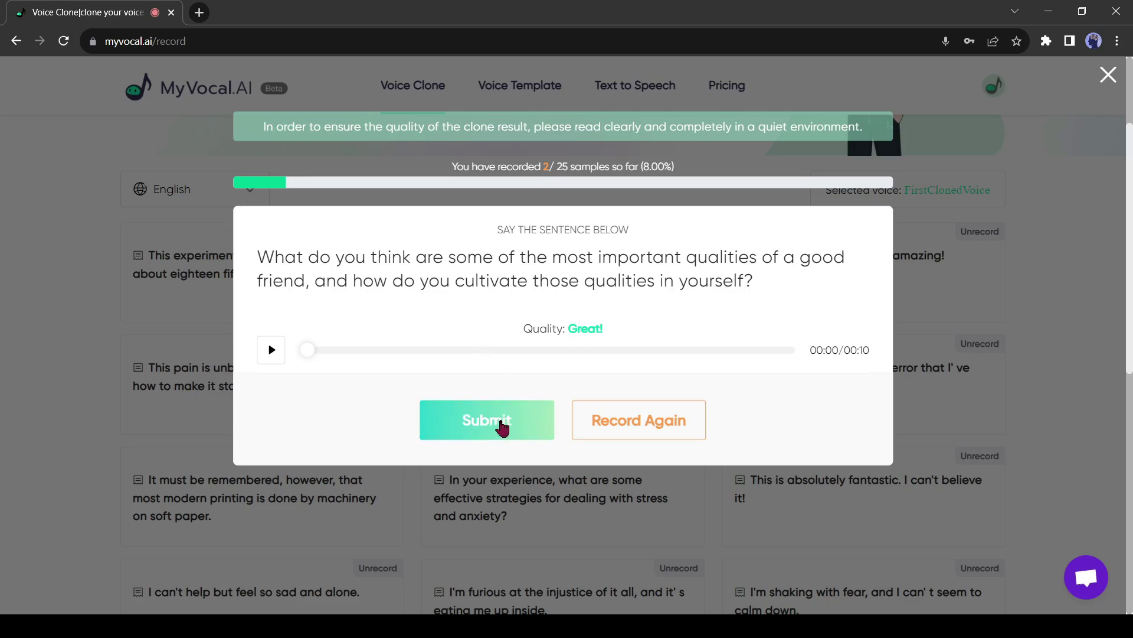
{"action": "left_click", "coordinate": [496, 425]}
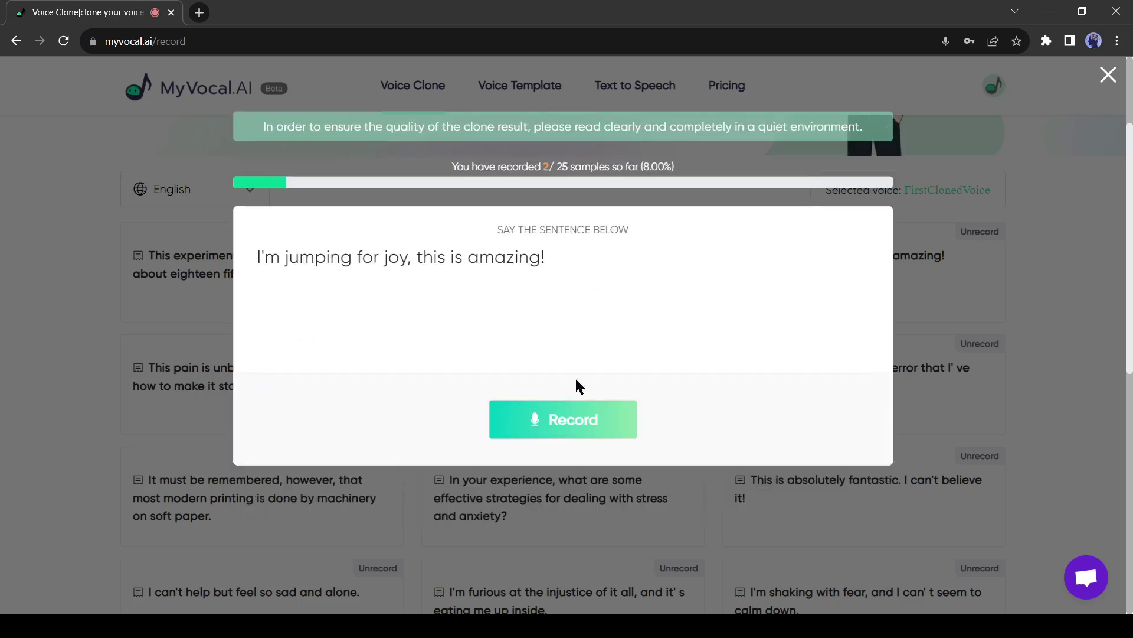
{"action": "left_click_drag", "start_coordinate": [259, 257], "coordinate": [590, 269]}
{"action": "left_click", "coordinate": [411, 276]}
Record the third and following sentences, then return to the top of the page
{"action": "left_click", "coordinate": [563, 419]}
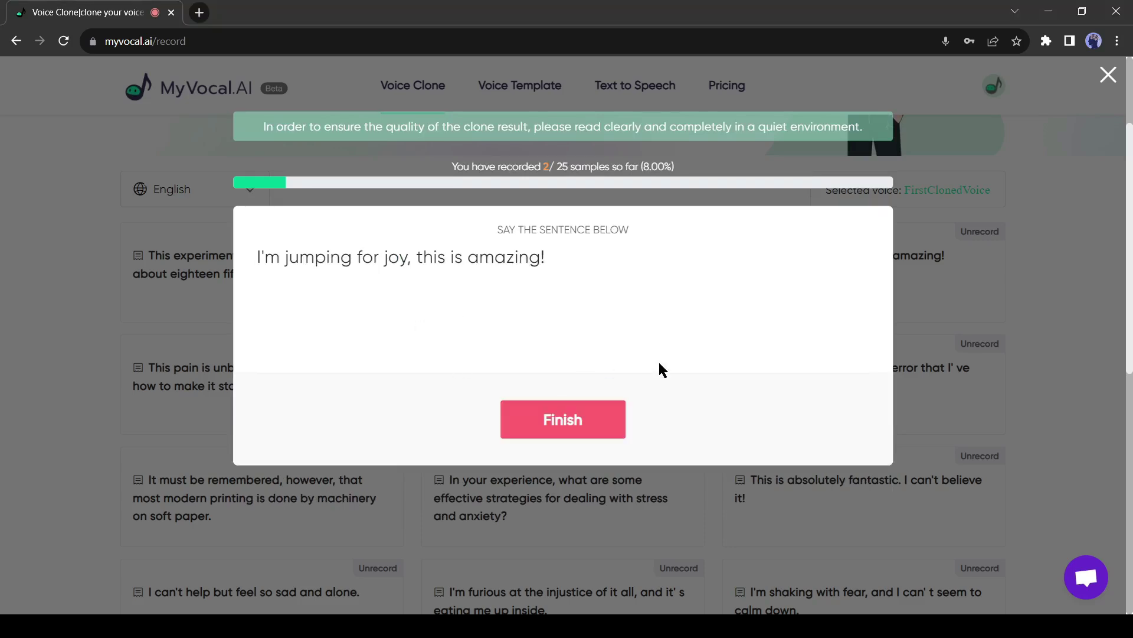
{"action": "left_click", "coordinate": [620, 417]}
{"action": "left_click", "coordinate": [561, 424]}
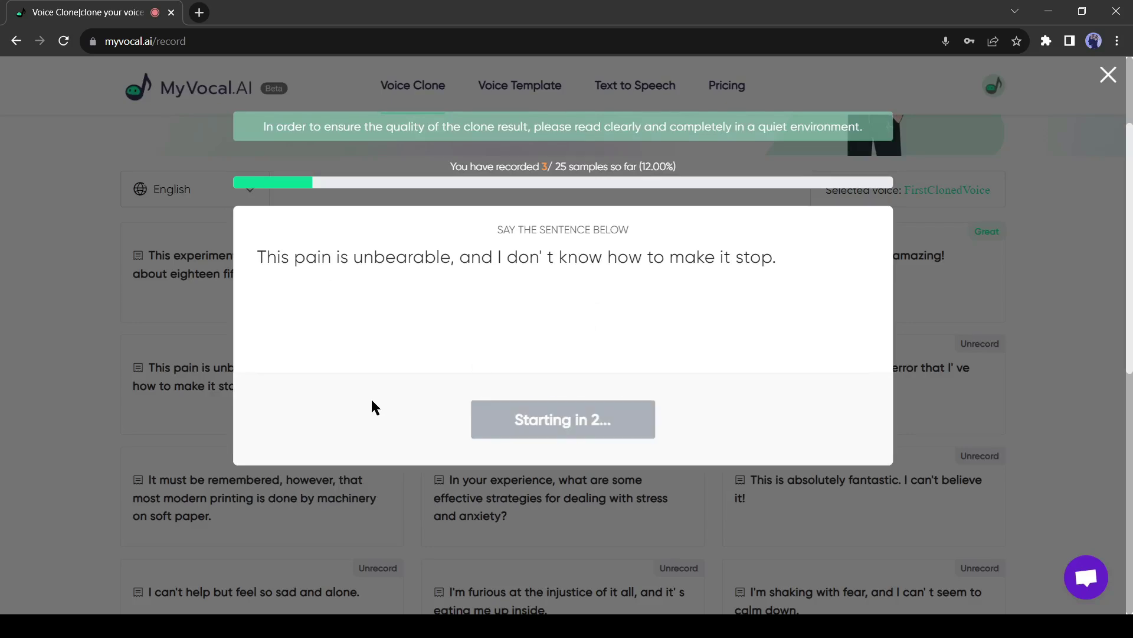
{"action": "left_click", "coordinate": [508, 424]}
{"action": "left_click", "coordinate": [508, 428]}
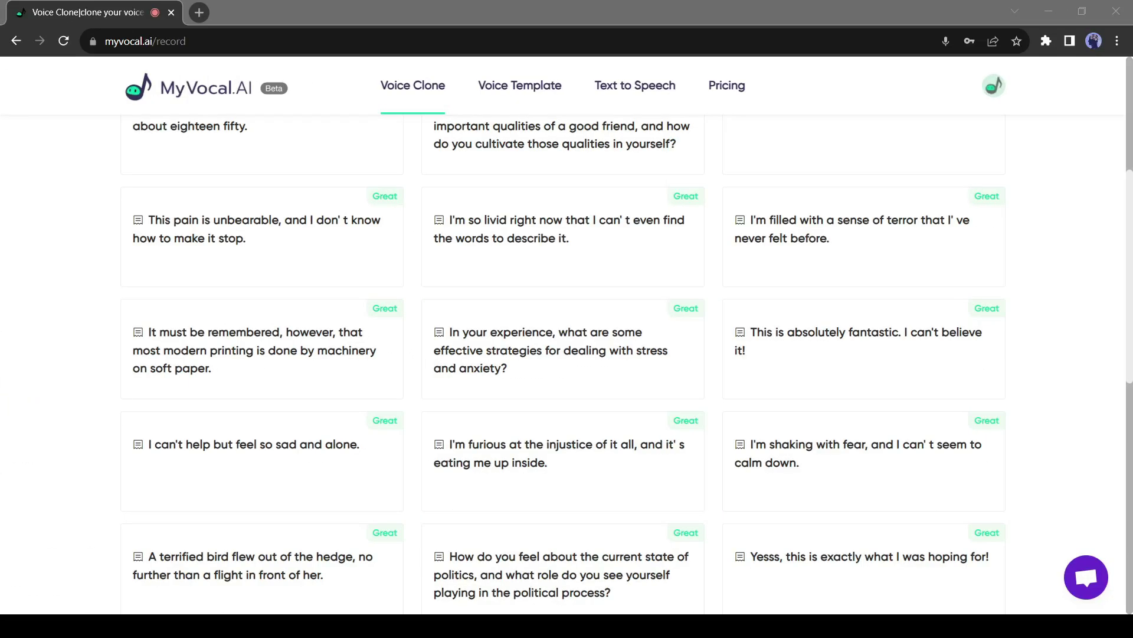
{"action": "scroll", "coordinate": [417, 384], "scroll_direction": "down", "scroll_amount": 10}
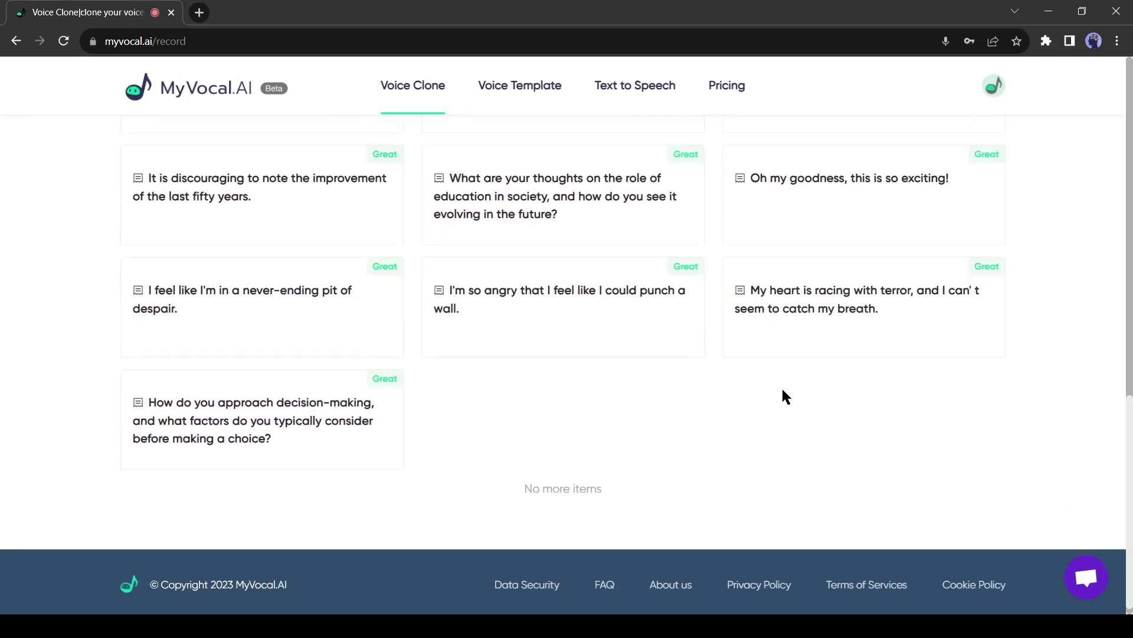
{"action": "scroll", "coordinate": [971, 325], "scroll_direction": "up", "scroll_amount": 5}
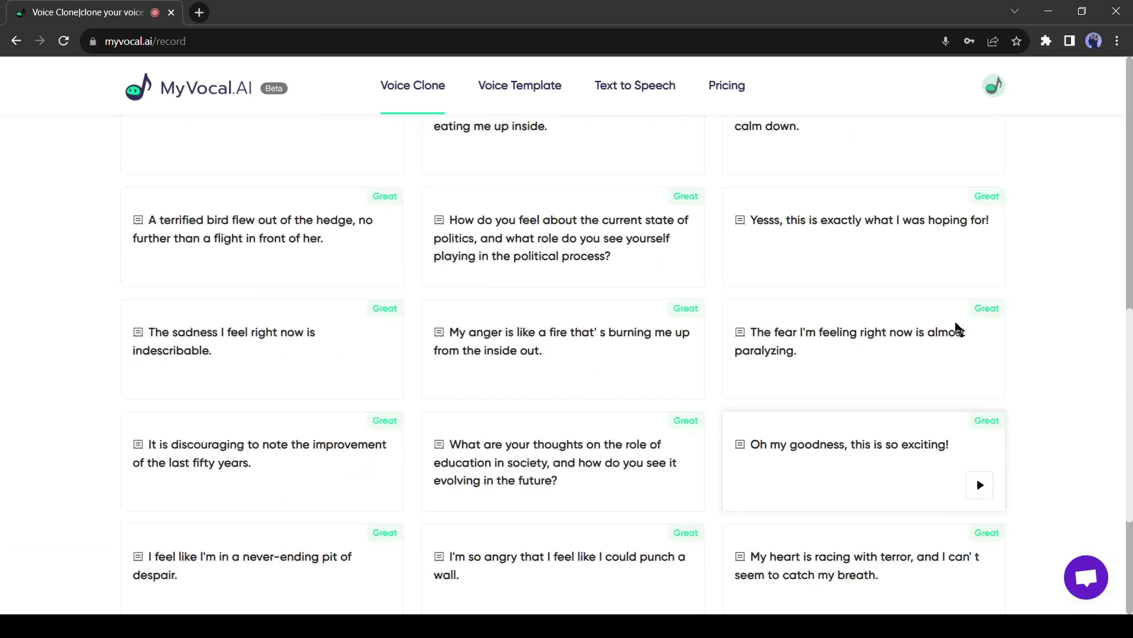
{"action": "scroll", "coordinate": [405, 362], "scroll_direction": "up", "scroll_amount": 6}
{"action": "scroll", "coordinate": [301, 339], "scroll_direction": "up", "scroll_amount": 4}
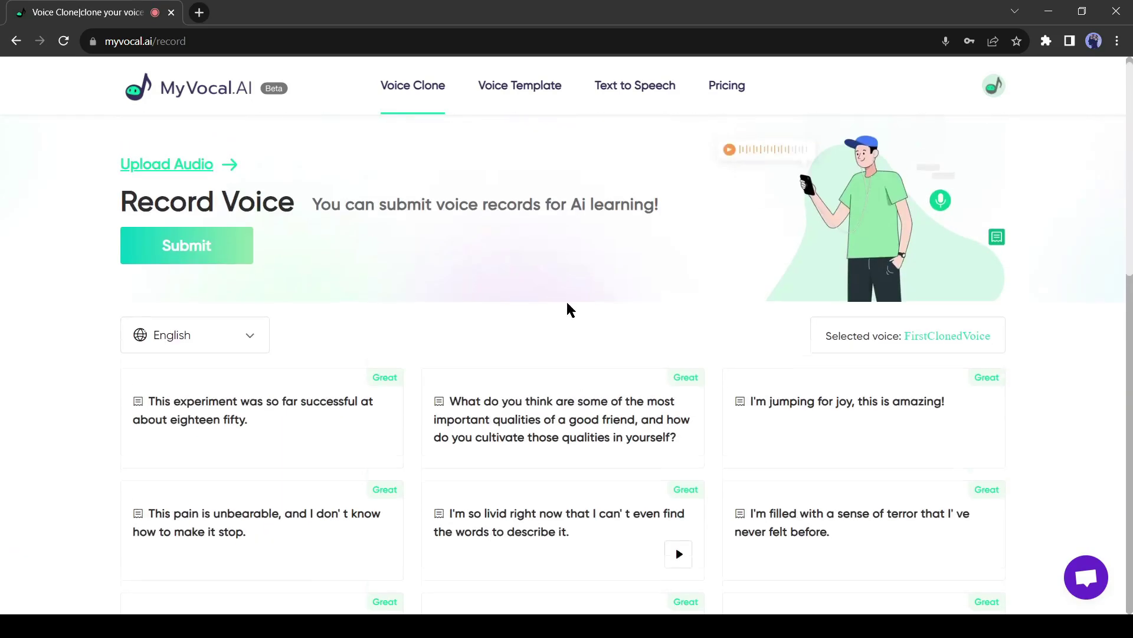
Open MyVocal's email announcing that Voice1's Text-to-Speech function is ready
{"action": "left_click", "coordinate": [203, 250]}
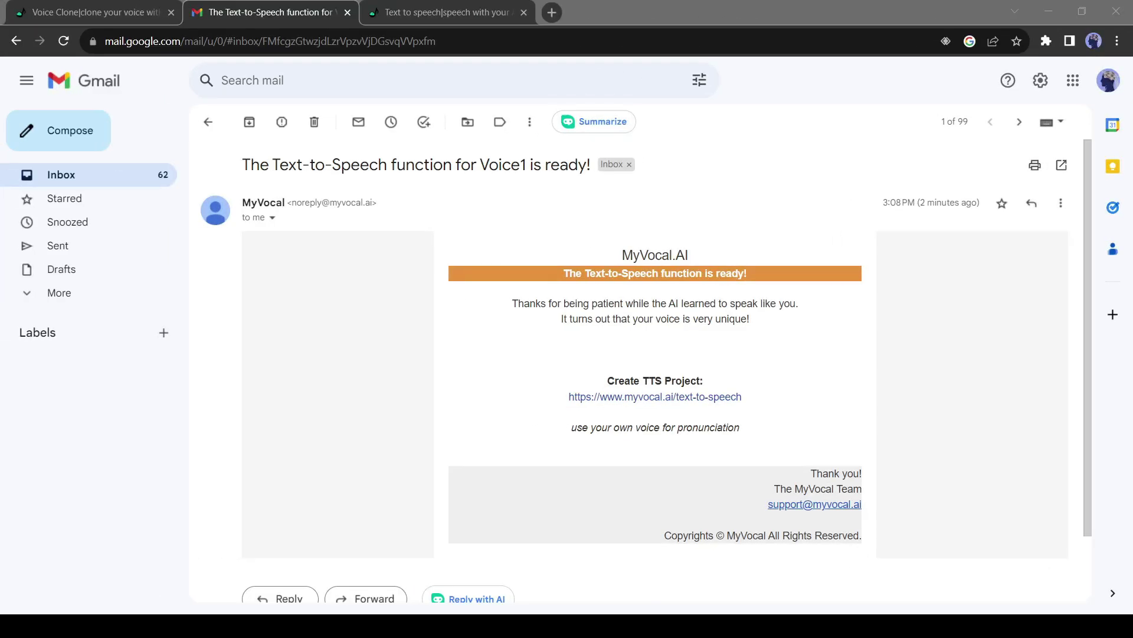
Start a new text-to-speech project with Voice1 as the selected voice
{"action": "left_click", "coordinate": [662, 396]}
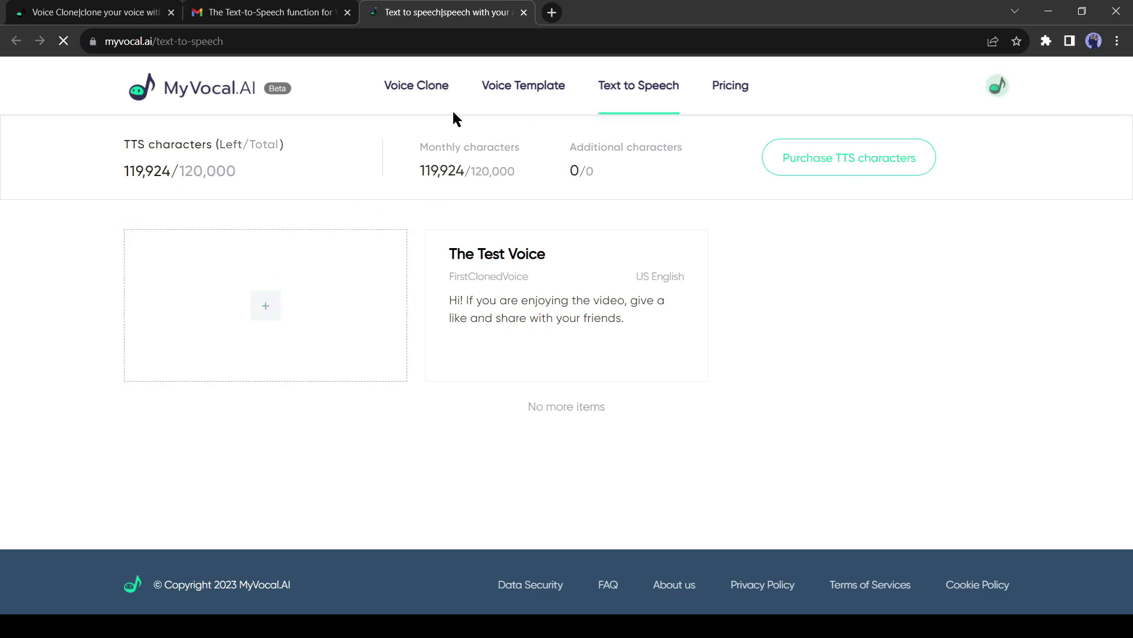
{"action": "left_click", "coordinate": [273, 306]}
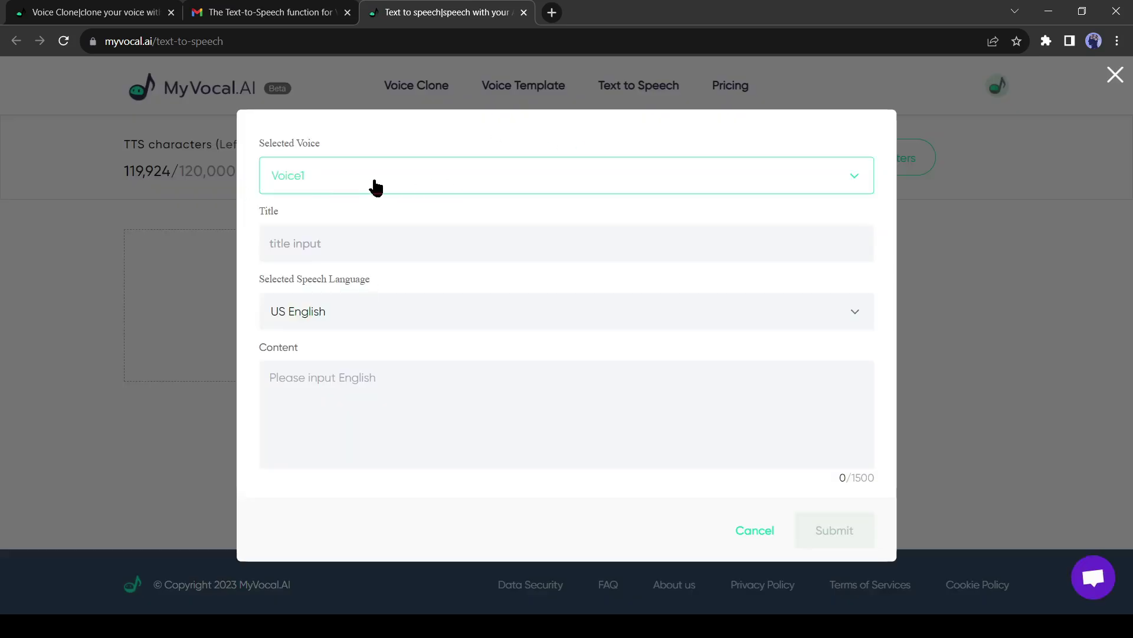
{"action": "left_click", "coordinate": [529, 175]}
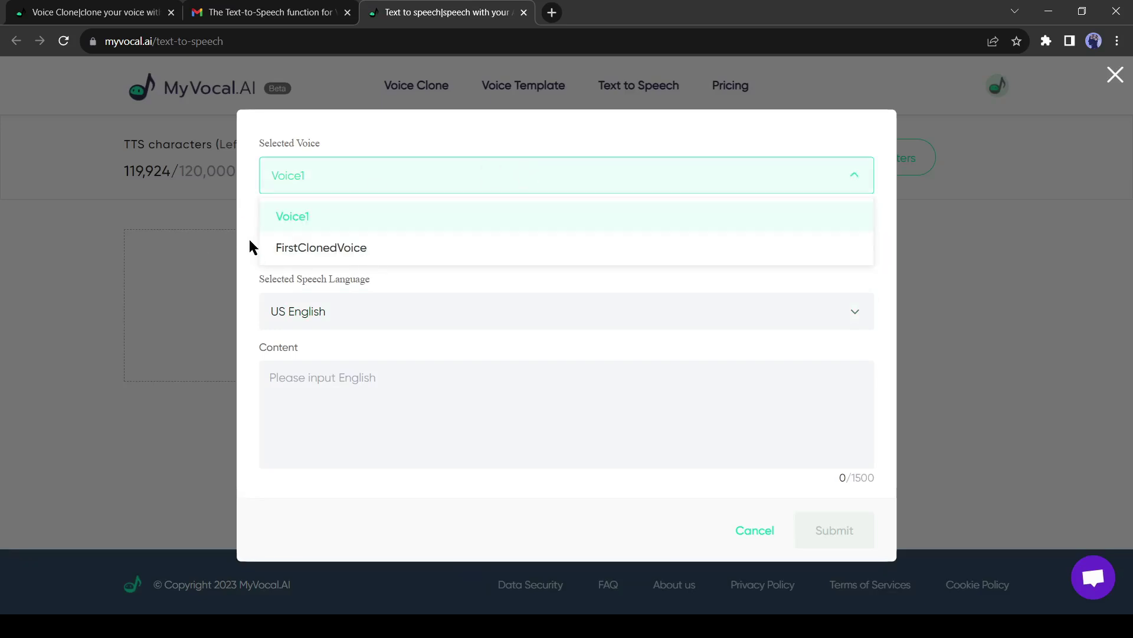
{"action": "left_click", "coordinate": [352, 222]}
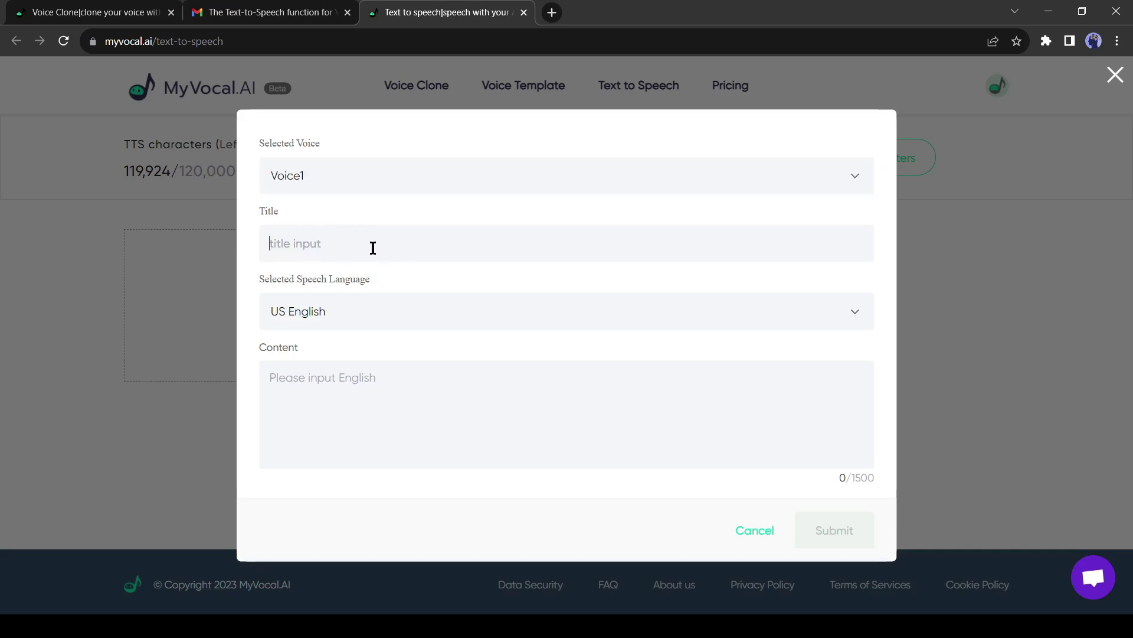
Title it 'Test Voice 1', enter 'Hi! If you are enjoying the video, Give a like…' and submit
{"action": "type", "text": "Test Voice 1"}
{"action": "left_click", "coordinate": [420, 389]}
{"action": "type", "text": "H"}
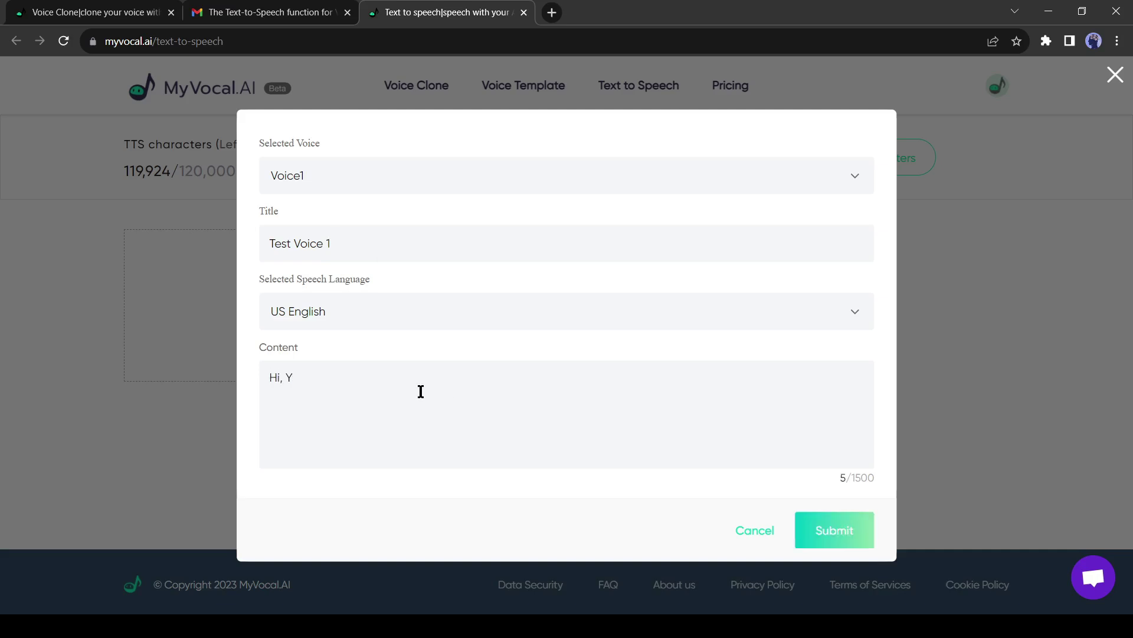
{"action": "type", "text": "i! If you are enjoying the video, G"}
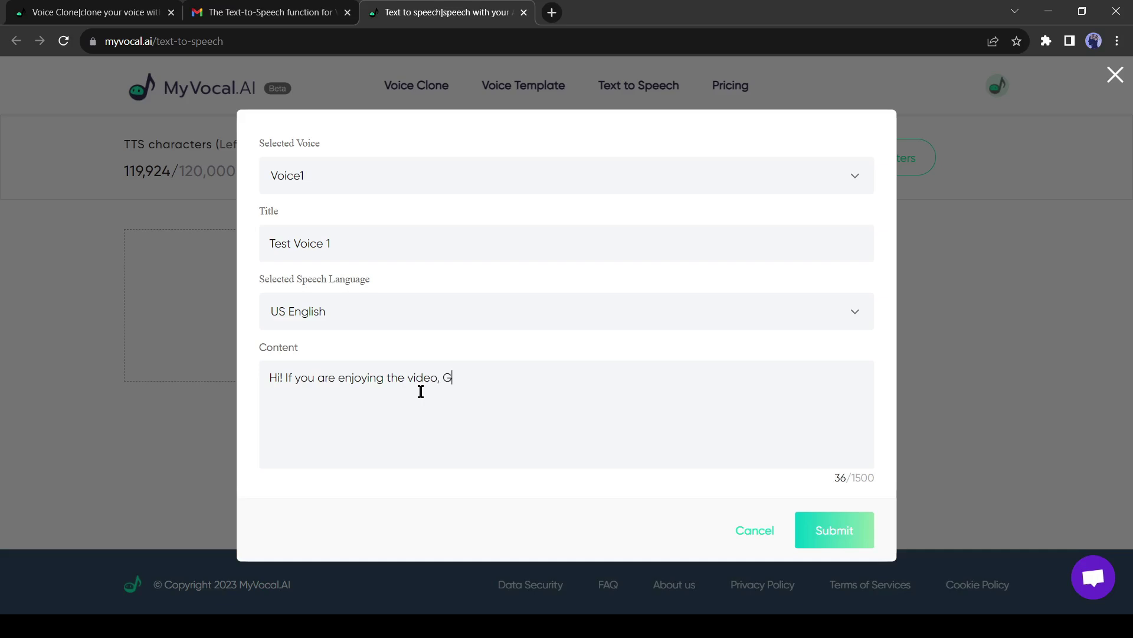
{"action": "type", "text": "ive a like and share with your friends."}
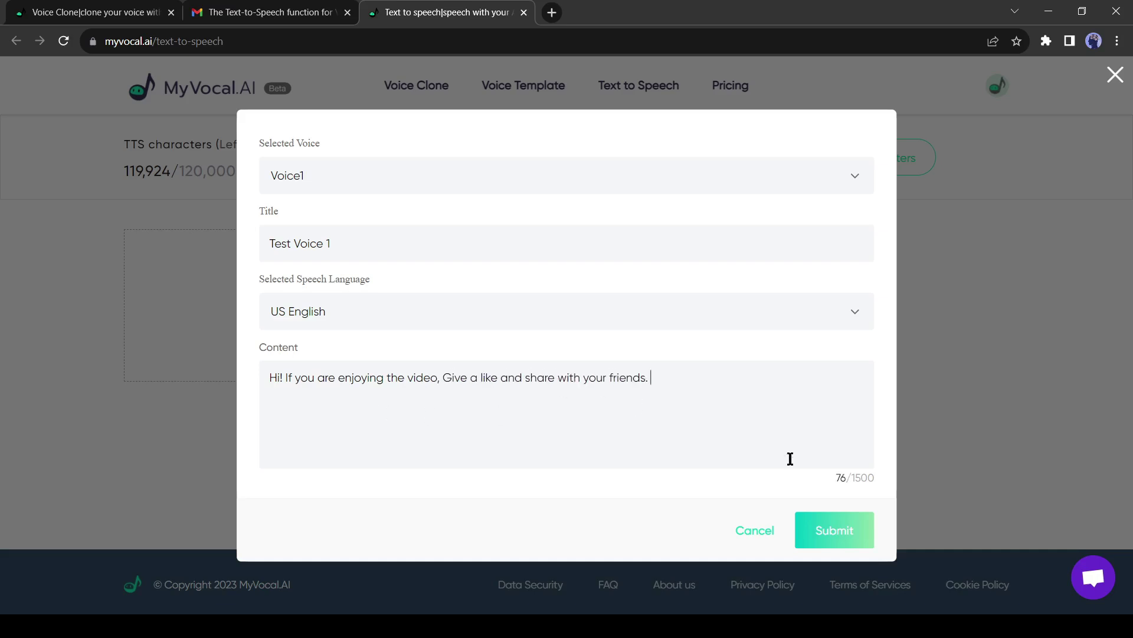
{"action": "left_click", "coordinate": [838, 537]}
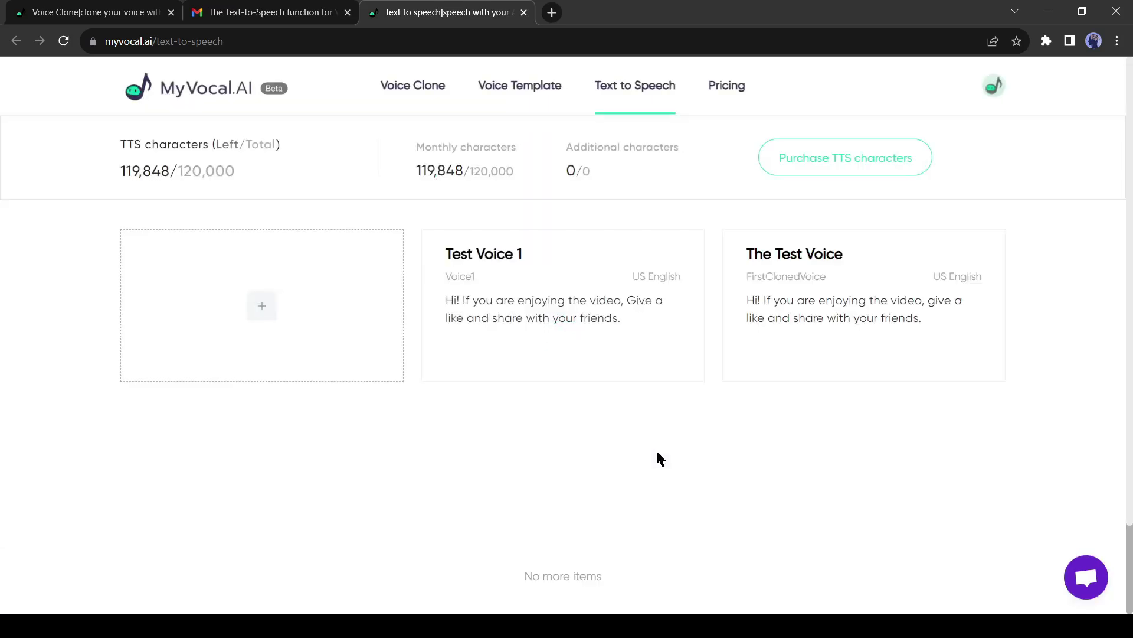
Play the 4-second Test Voice 1 preview, download its audio, and close the details
{"action": "mouse_move", "coordinate": [499, 342]}
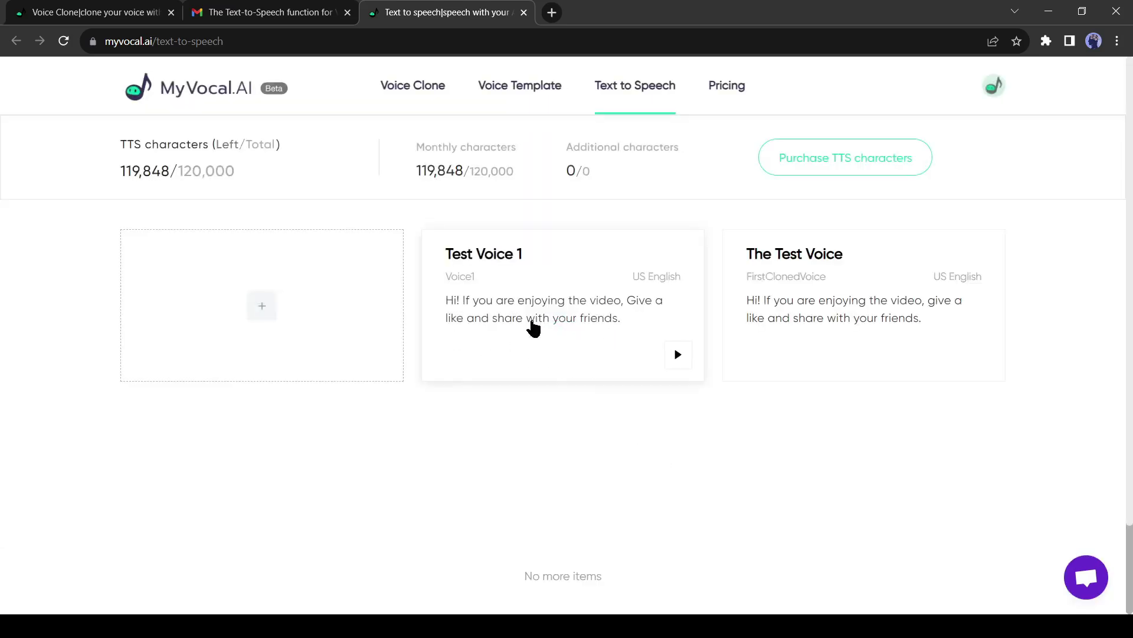
{"action": "left_click", "coordinate": [679, 355]}
{"action": "mouse_move", "coordinate": [739, 284]}
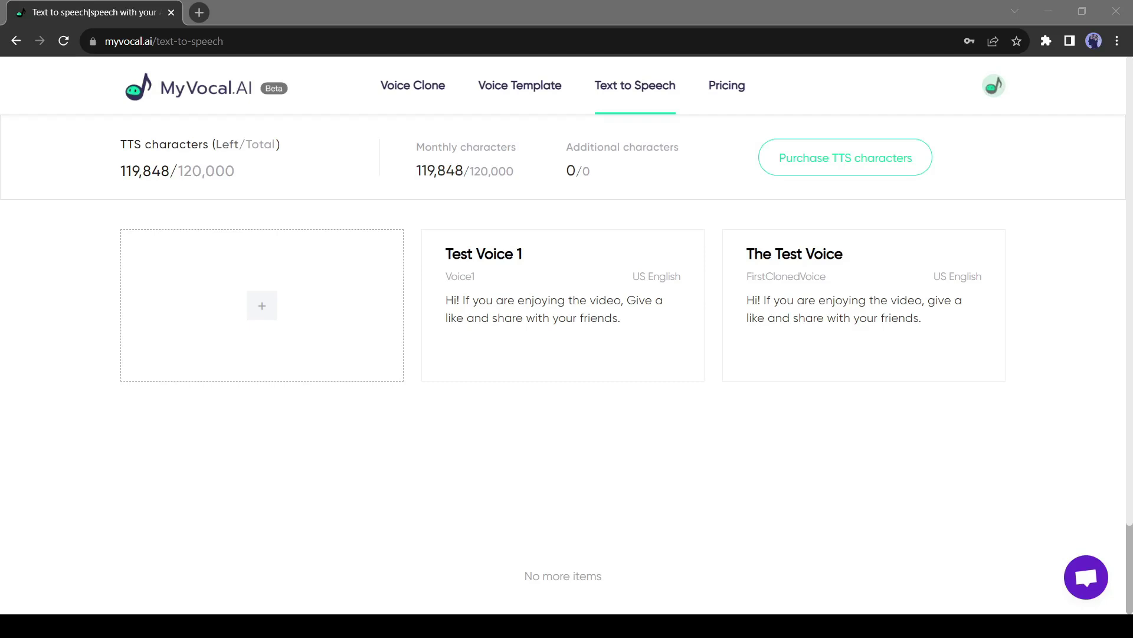
{"action": "mouse_move", "coordinate": [544, 370]}
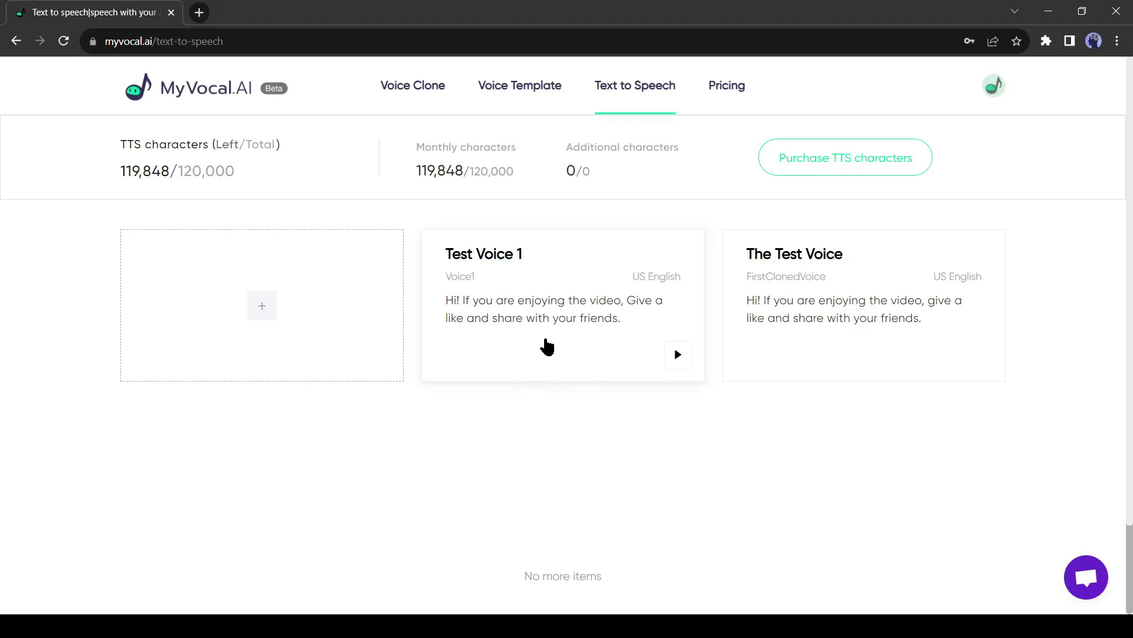
{"action": "left_click", "coordinate": [547, 347]}
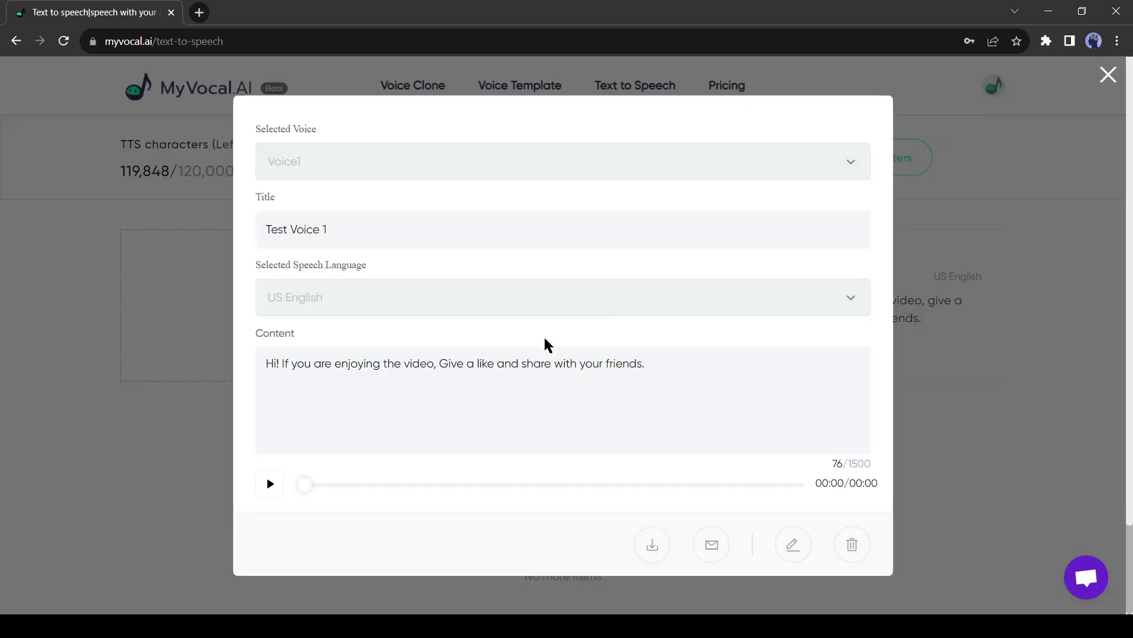
{"action": "left_click", "coordinate": [651, 546]}
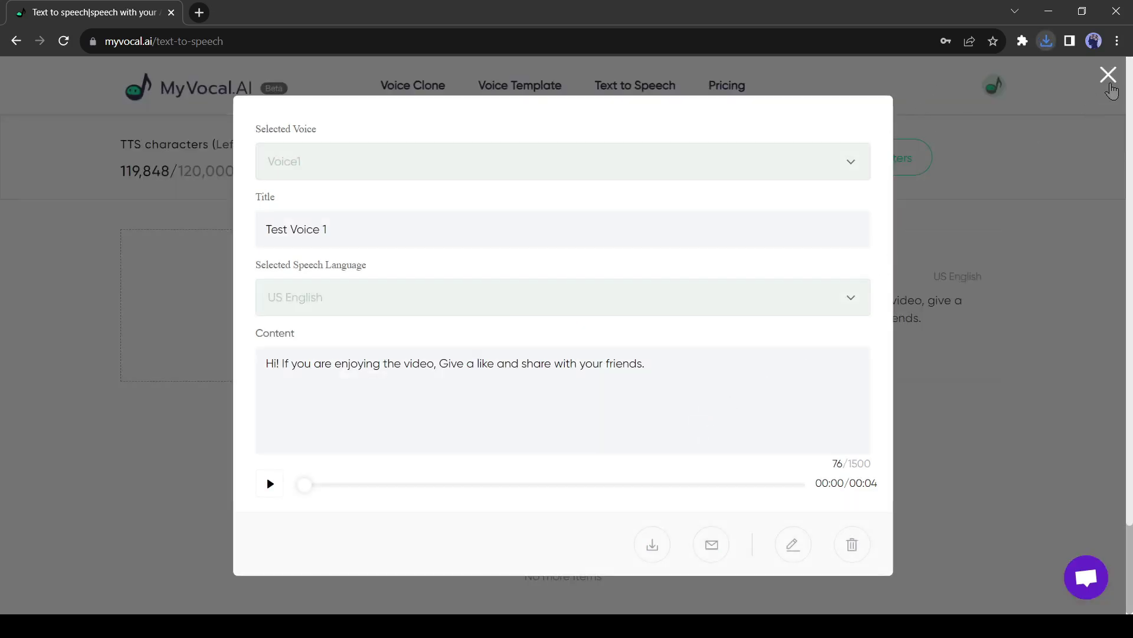
{"action": "left_click", "coordinate": [1108, 75]}
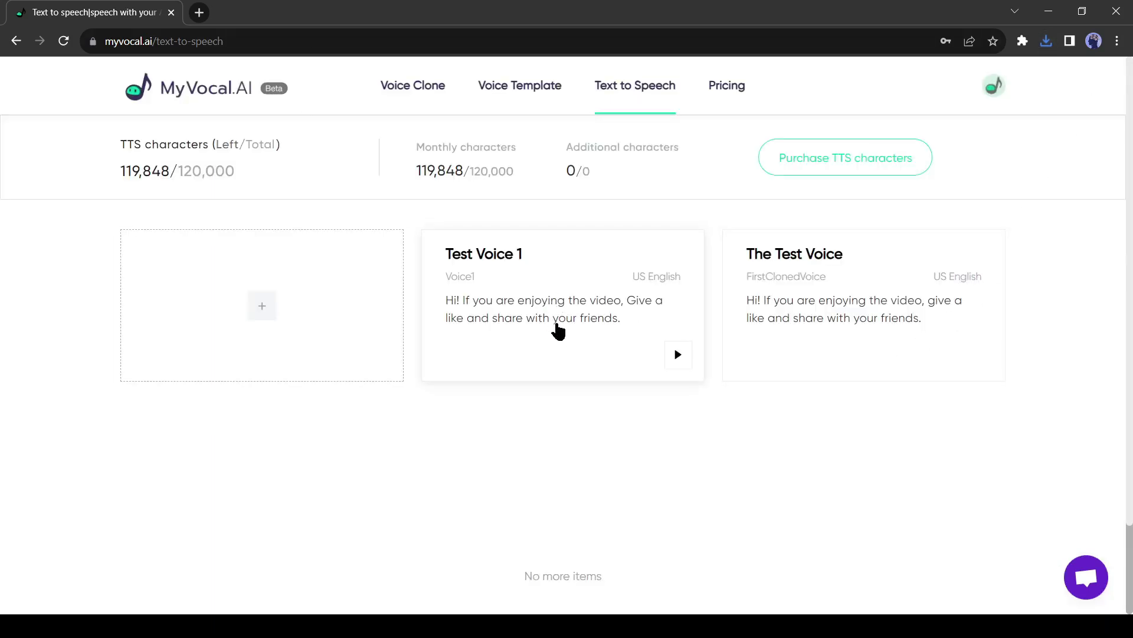
Open the What It Is song template from the Voice Template collection
{"action": "left_click", "coordinate": [524, 96]}
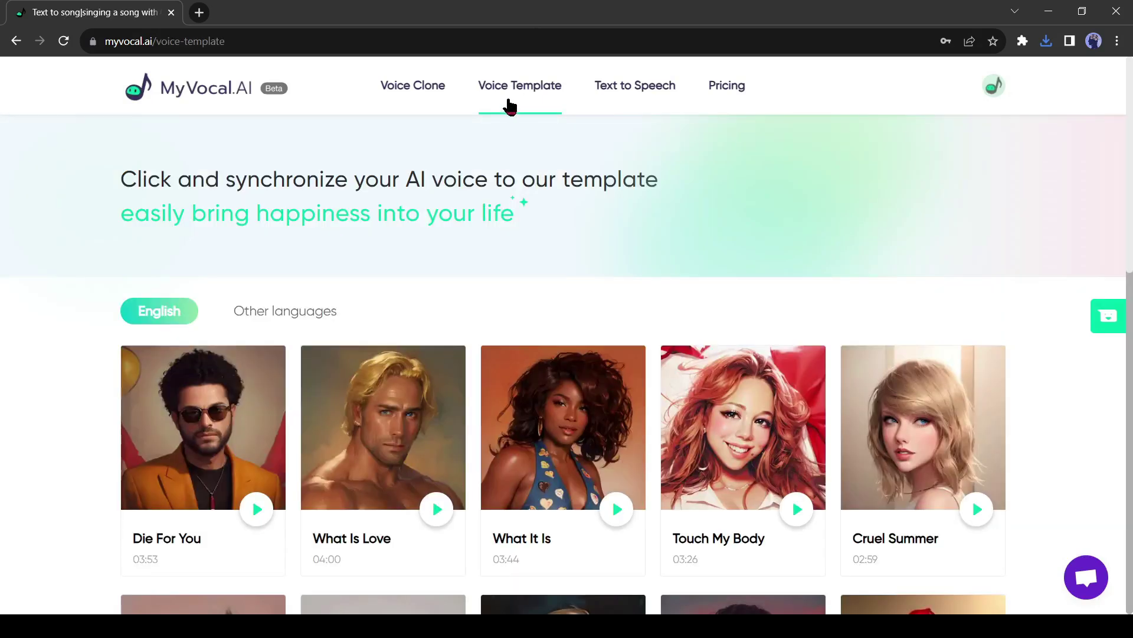
{"action": "scroll", "coordinate": [414, 336], "scroll_direction": "down", "scroll_amount": 1}
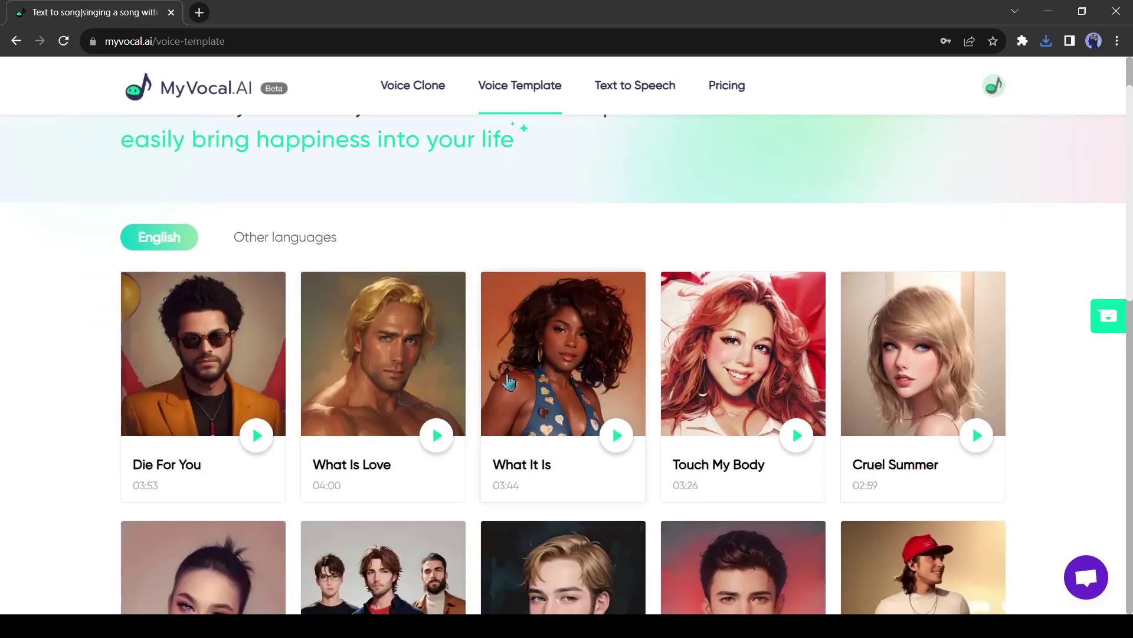
{"action": "scroll", "coordinate": [561, 357], "scroll_direction": "down", "scroll_amount": 10}
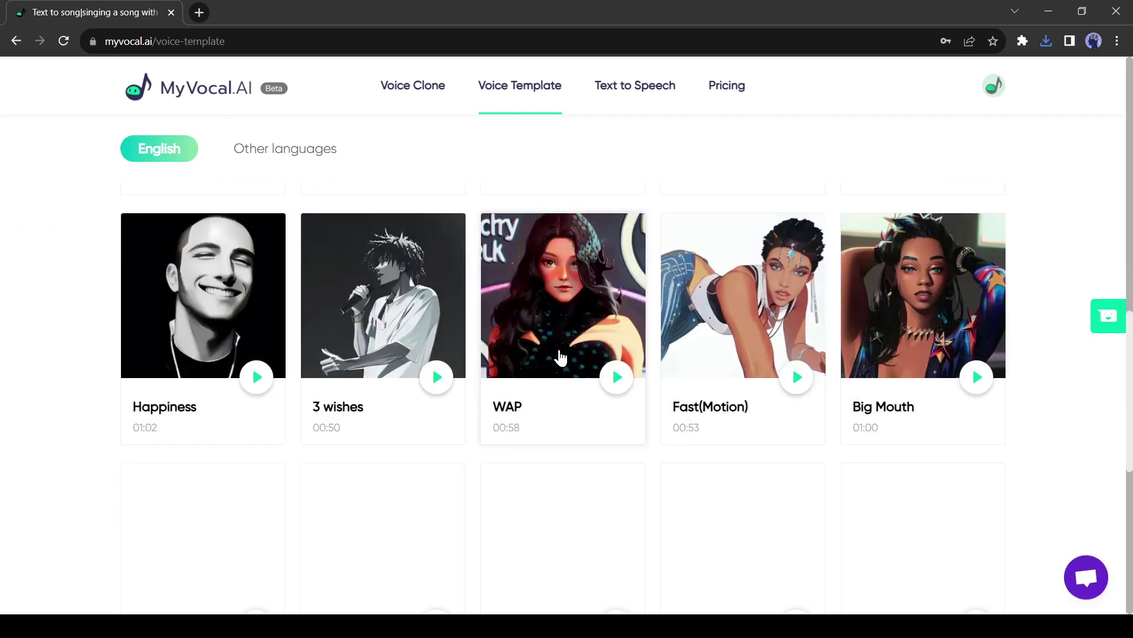
{"action": "scroll", "coordinate": [558, 357], "scroll_direction": "down", "scroll_amount": 5}
{"action": "scroll", "coordinate": [549, 353], "scroll_direction": "up", "scroll_amount": 15}
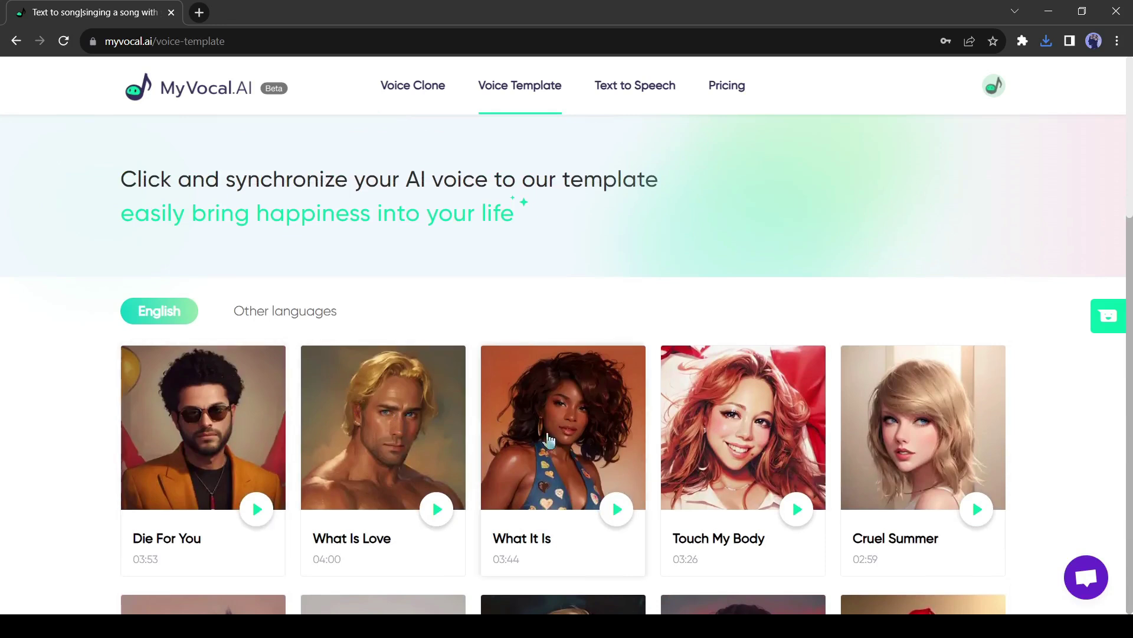
{"action": "left_click", "coordinate": [554, 423]}
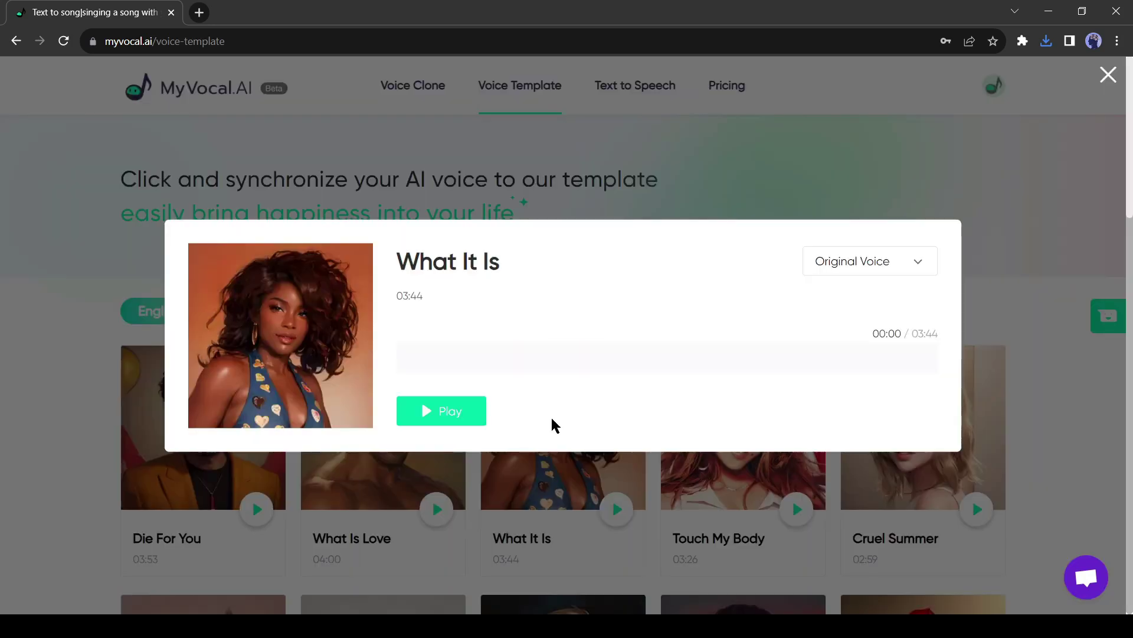
Preview the original song past 00:17, then switch its voice to Voice1
{"action": "left_click", "coordinate": [441, 410]}
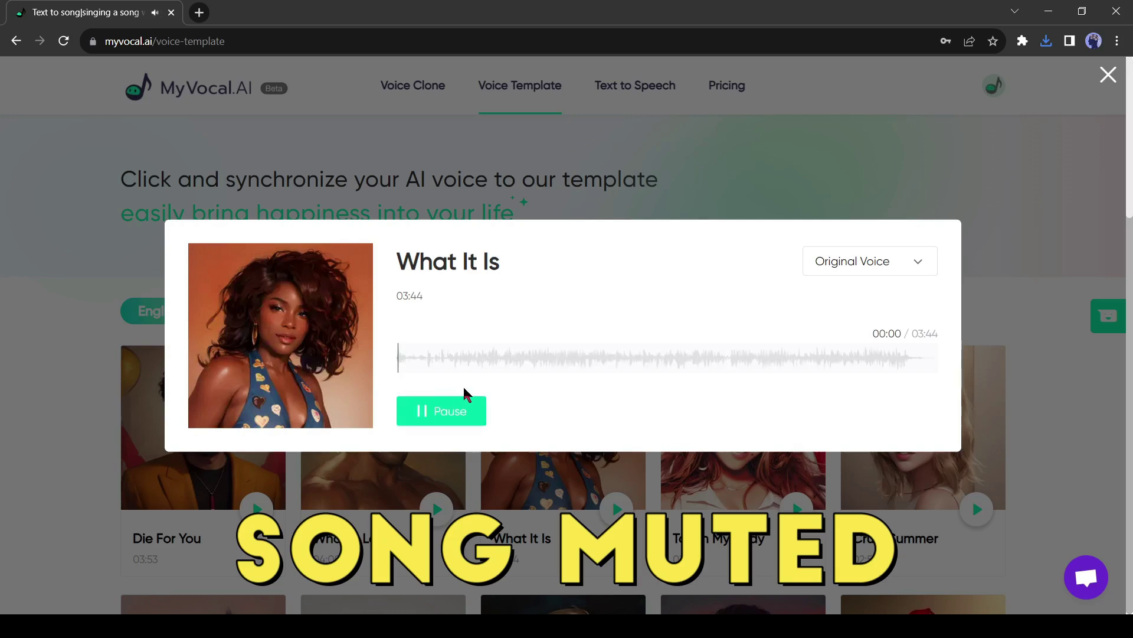
{"action": "left_click", "coordinate": [438, 365]}
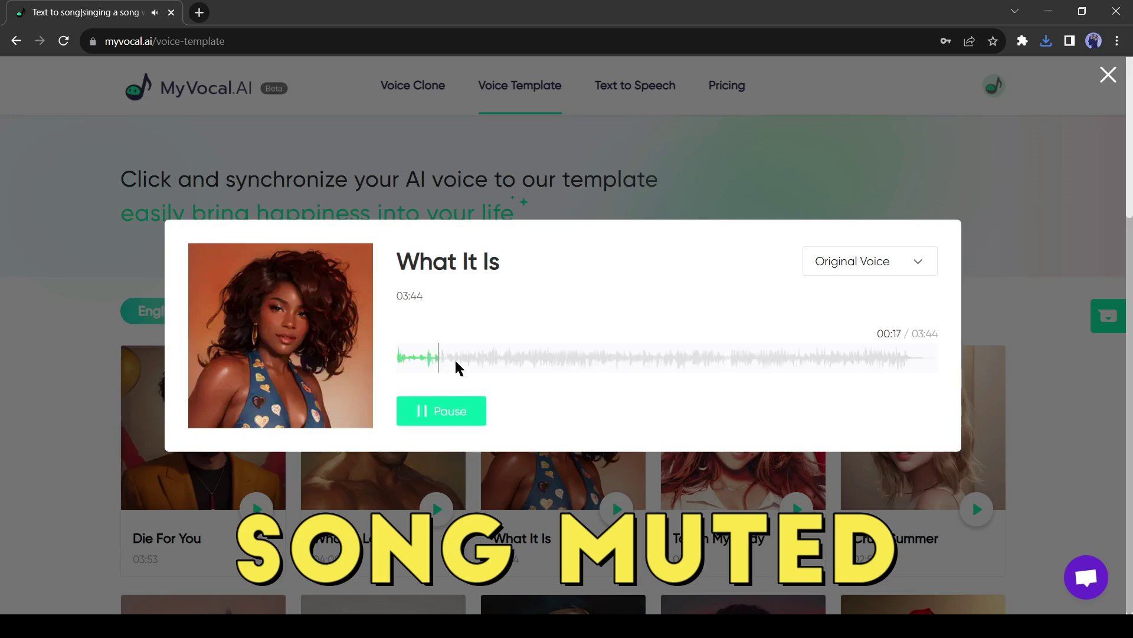
{"action": "left_click", "coordinate": [477, 368]}
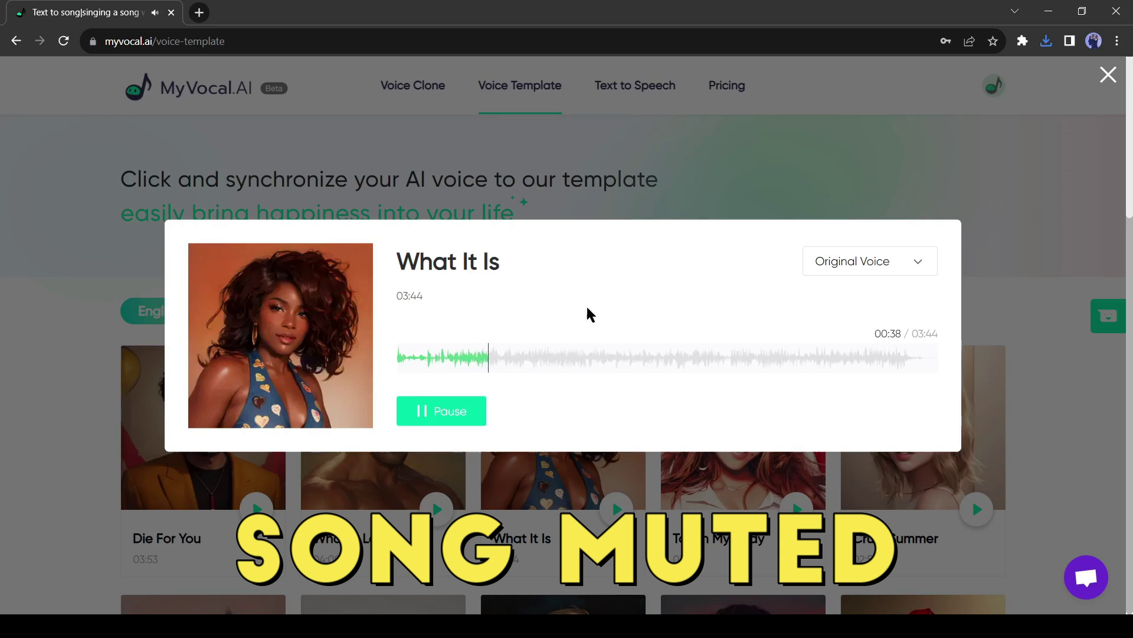
{"action": "left_click", "coordinate": [862, 272]}
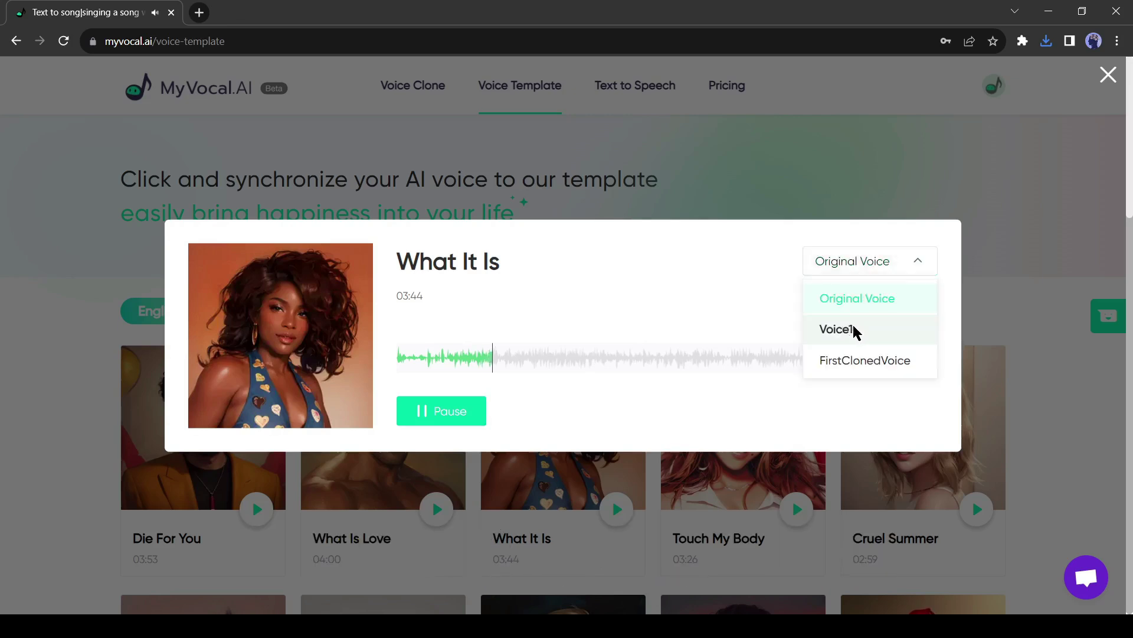
{"action": "left_click", "coordinate": [856, 332]}
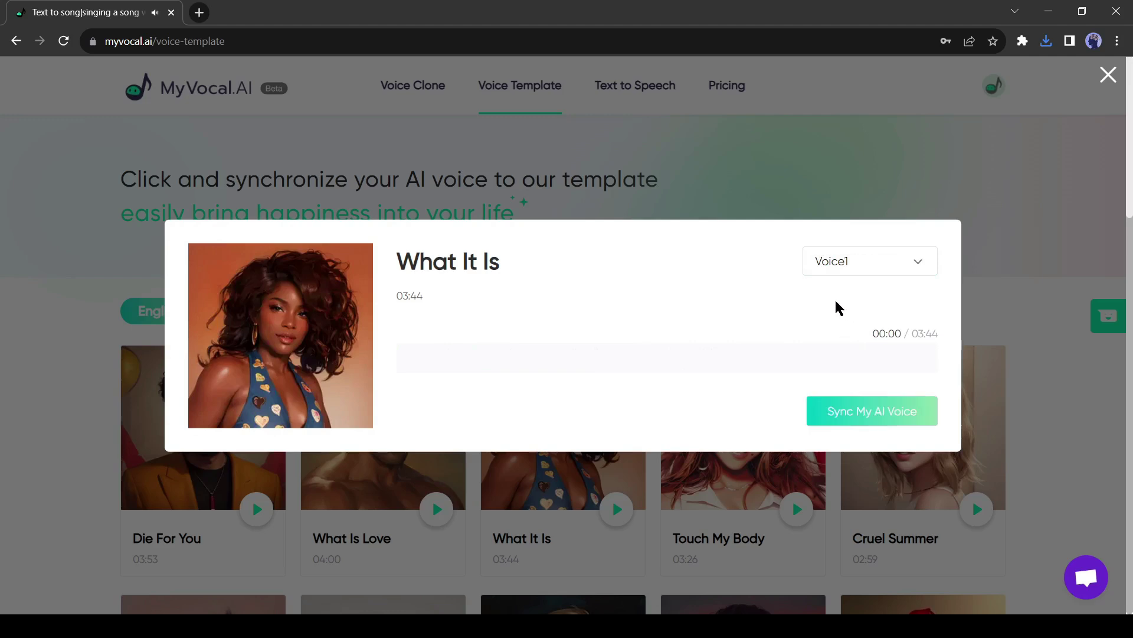
Sync Voice1 to What It Is, refresh, and play the result from about 00:27
{"action": "left_click", "coordinate": [882, 413]}
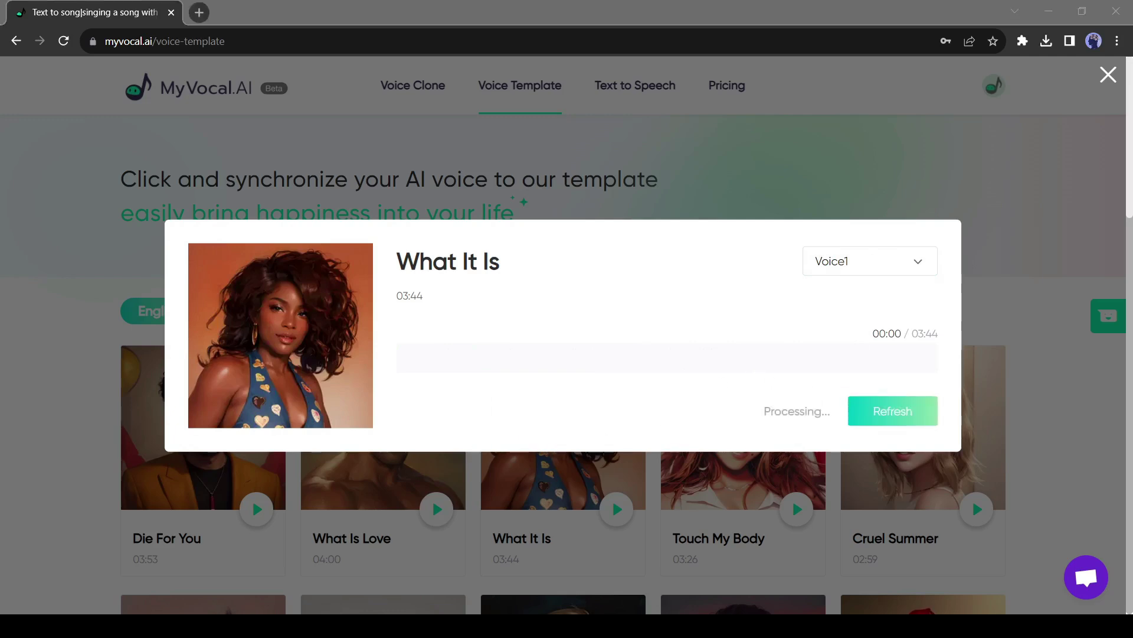
{"action": "left_click", "coordinate": [893, 410]}
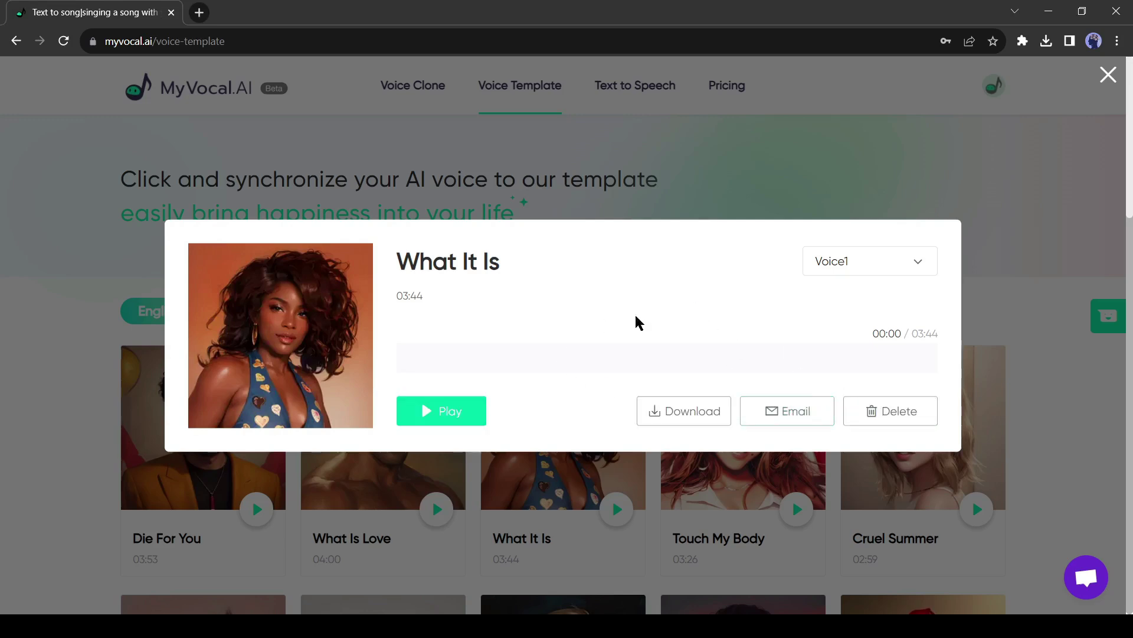
{"action": "left_click", "coordinate": [440, 416]}
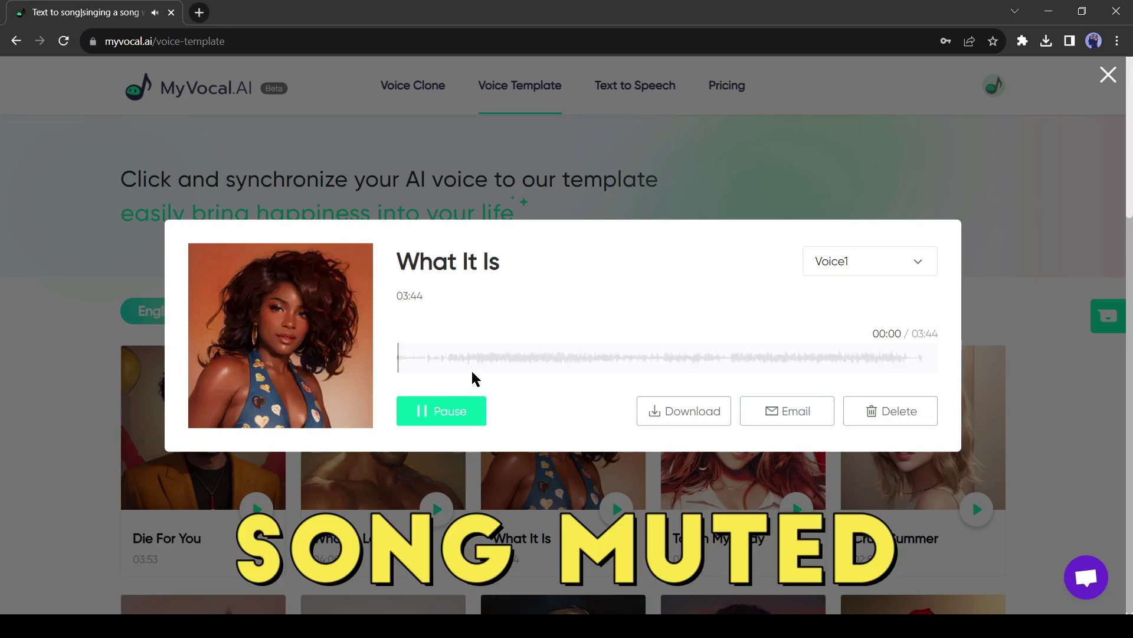
{"action": "left_click", "coordinate": [462, 361]}
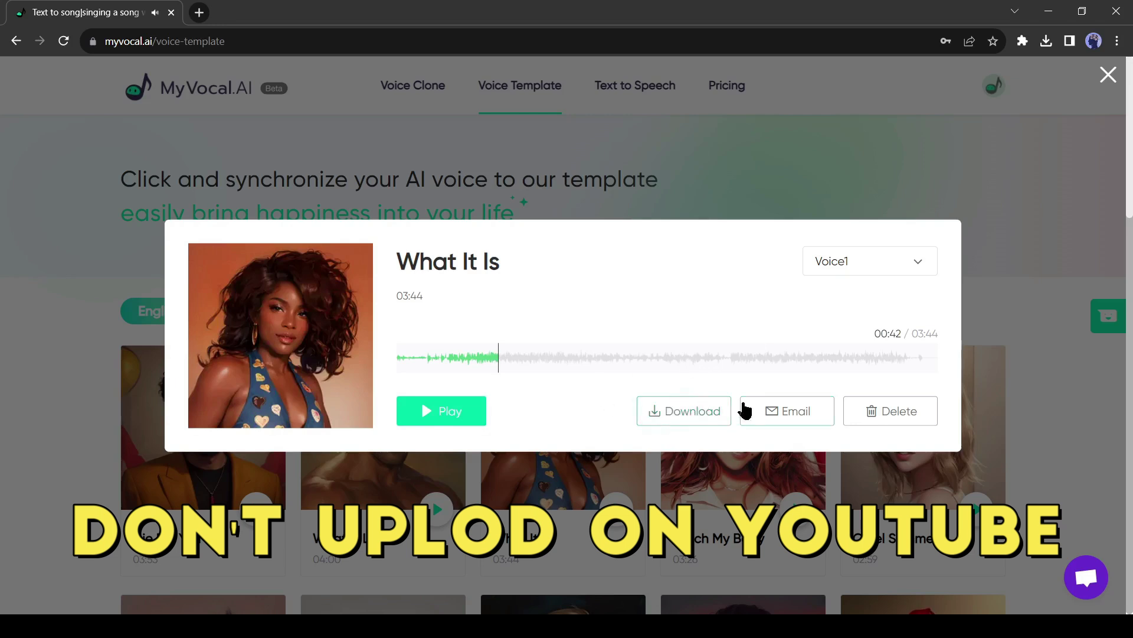
Download the Voice1 rendition of 'What It Is' from the template dialog
{"action": "left_click", "coordinate": [685, 415]}
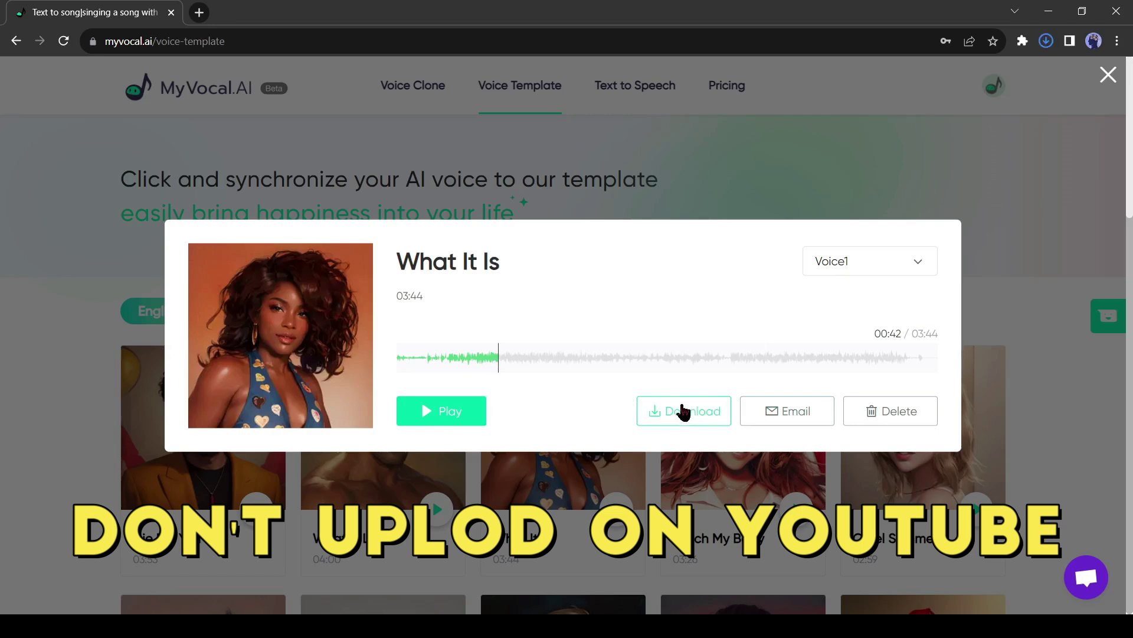